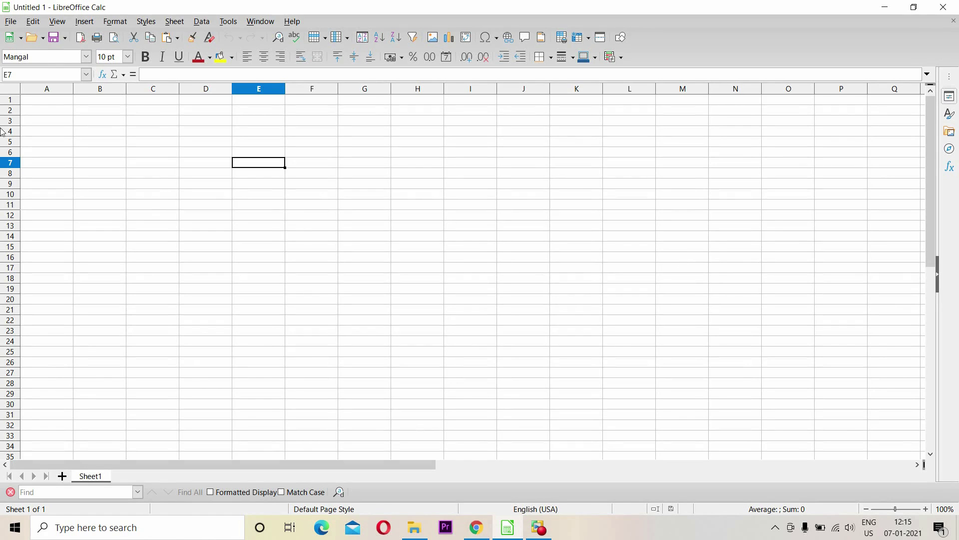
Step: Switch the sheet to Page Break view and back to Normal view, then select cell D10
left_click(43, 22)
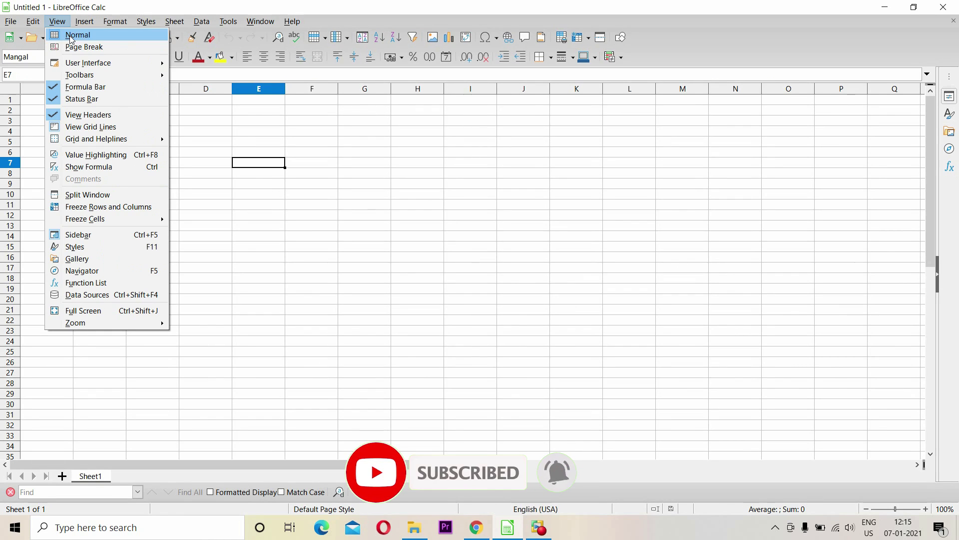
left_click(330, 178)
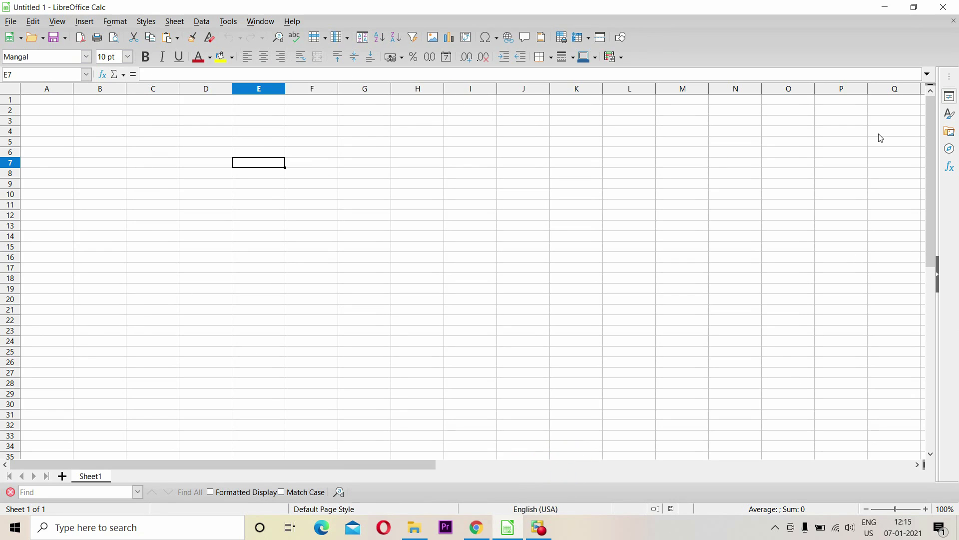
left_click(60, 26)
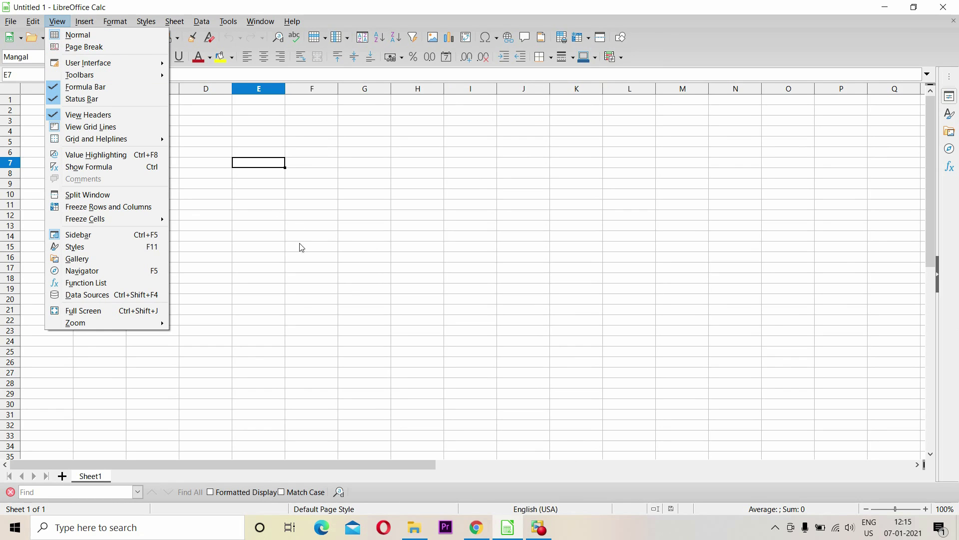
left_click(88, 48)
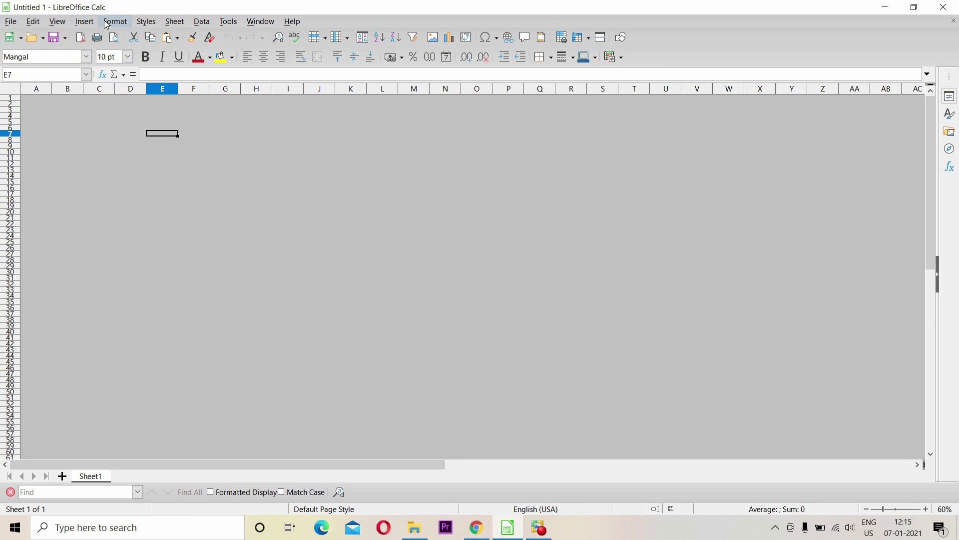
left_click(57, 21)
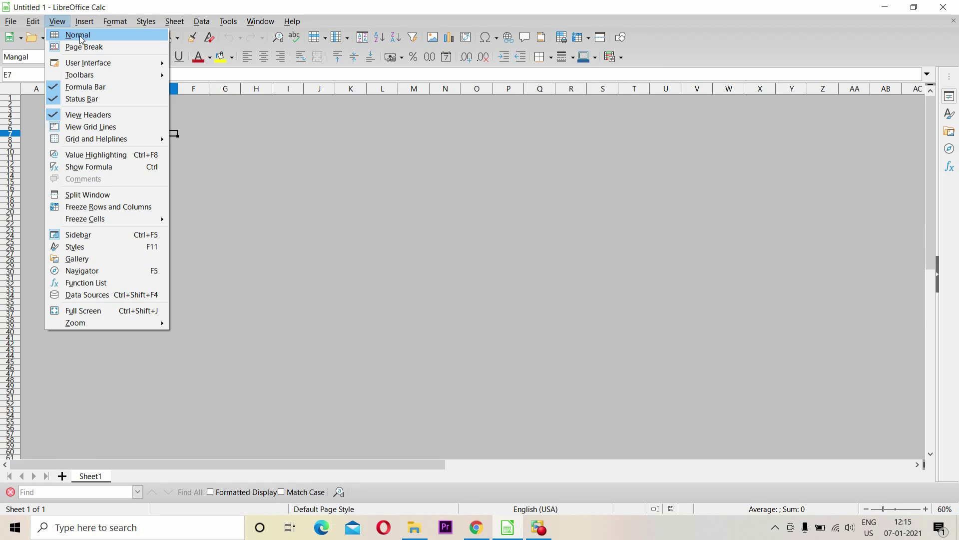
left_click(70, 36)
left_click(211, 197)
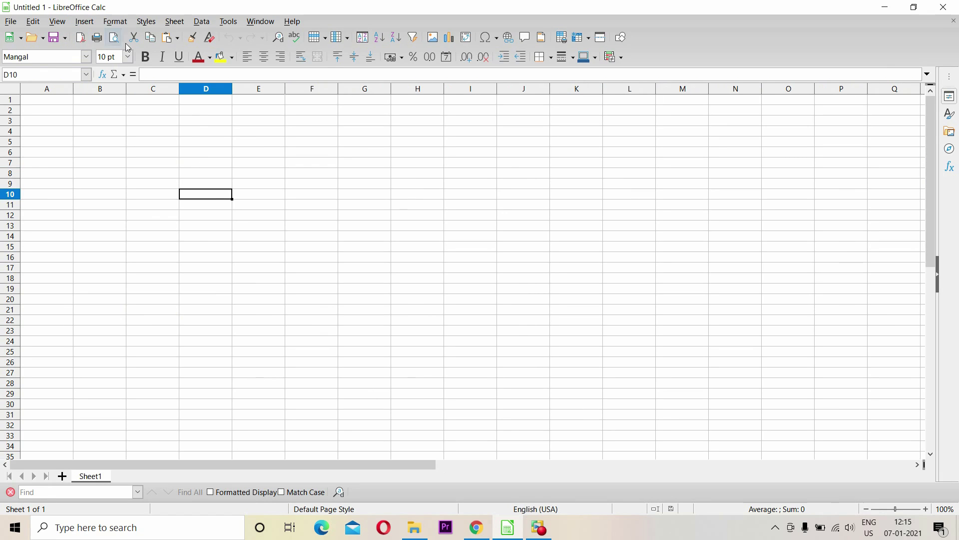
Step: Try the Single Toolbar and Sidebar layouts, returning to Standard Toolbar after each
left_click(57, 22)
mouse_move(88, 63)
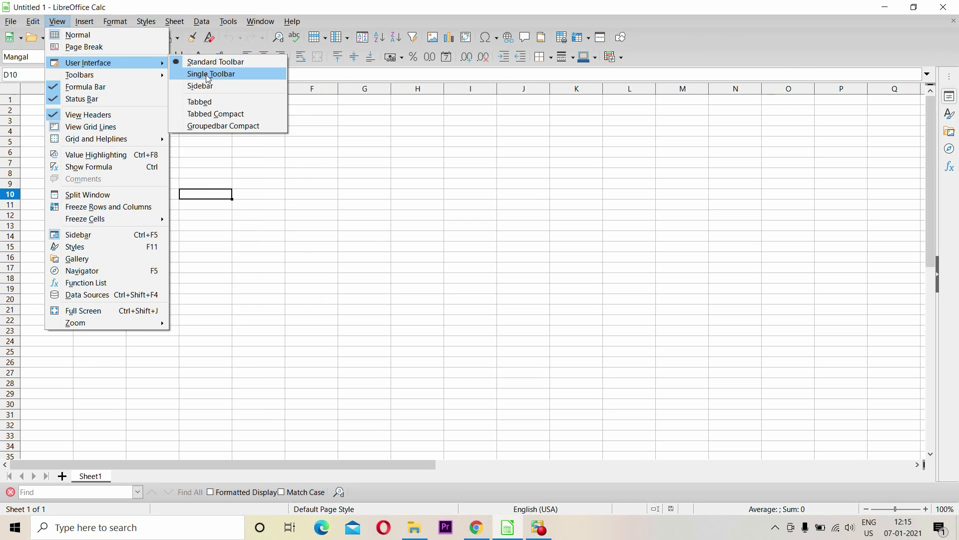
left_click(209, 75)
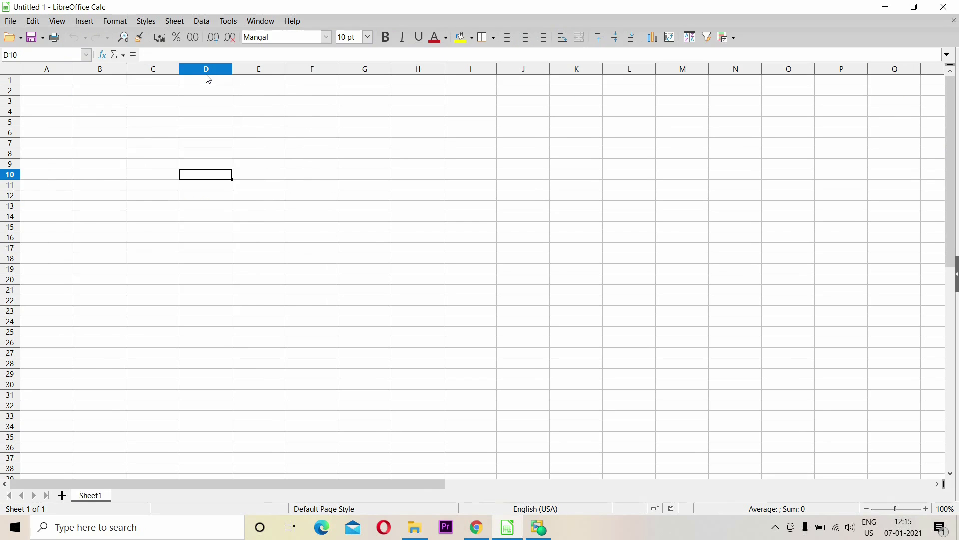
left_click(47, 24)
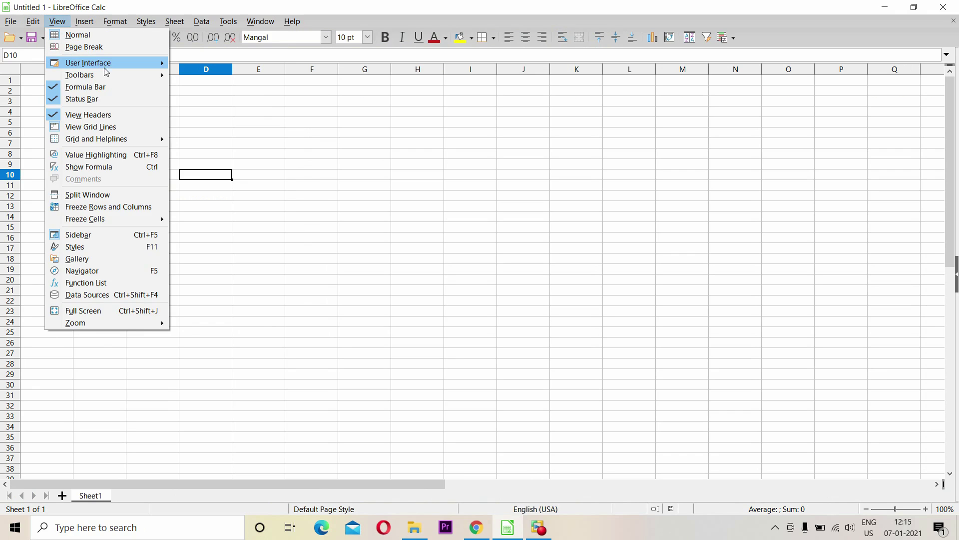
left_click(213, 62)
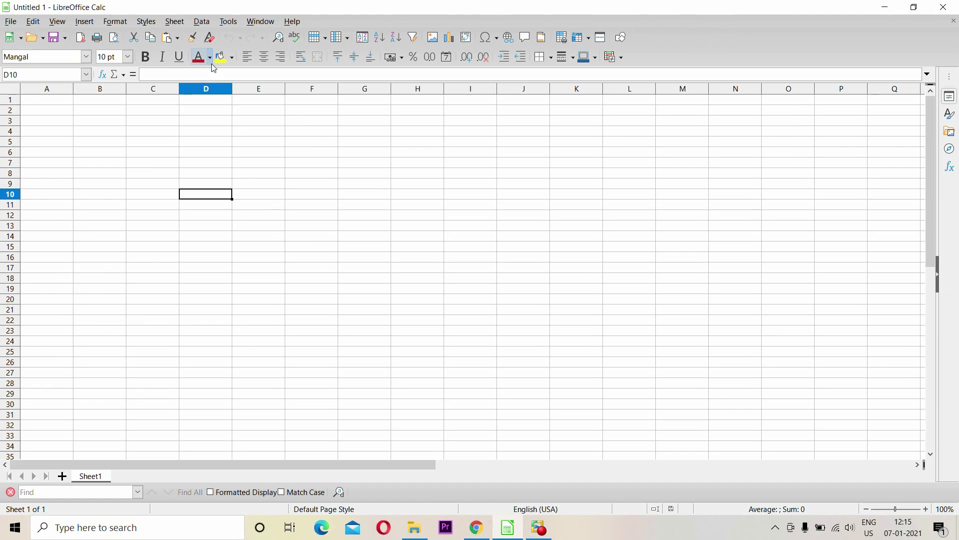
left_click(61, 23)
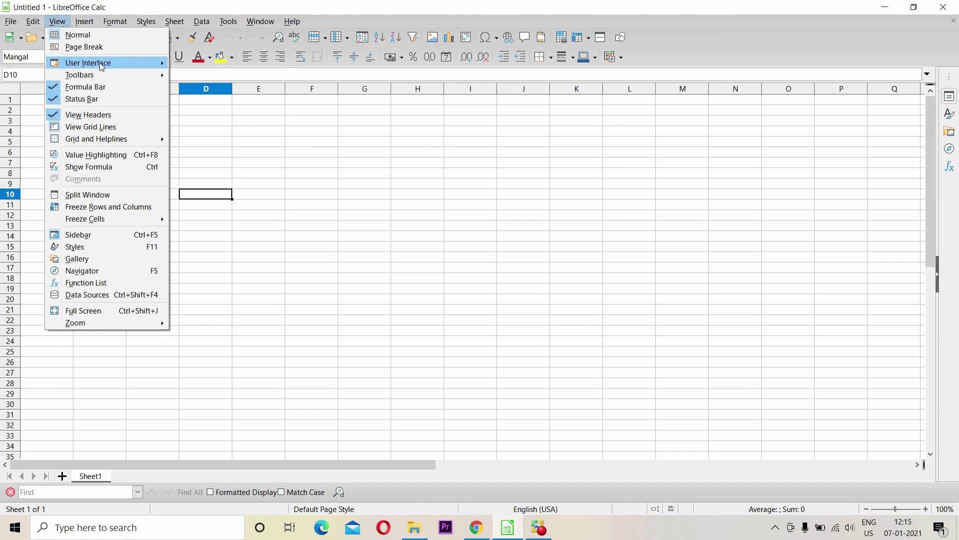
mouse_move(88, 63)
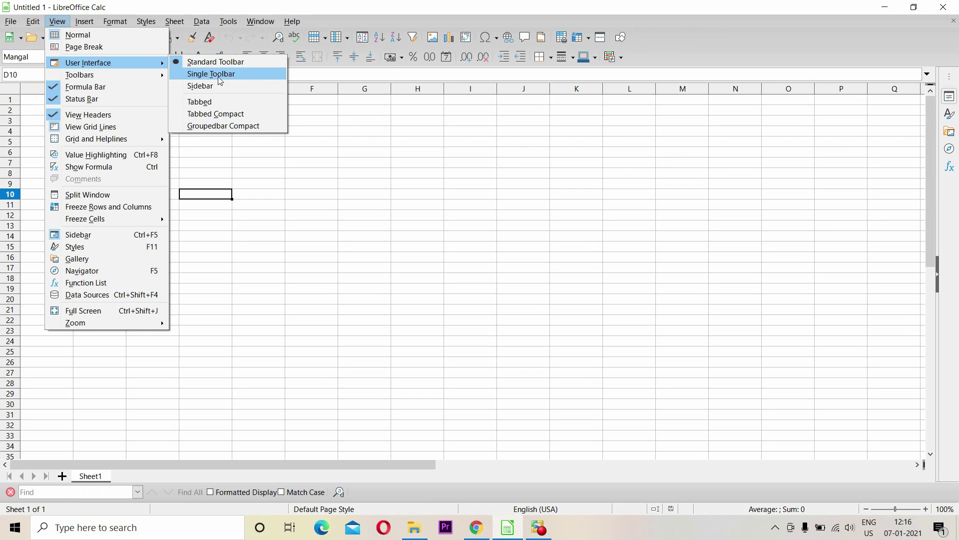
left_click(199, 86)
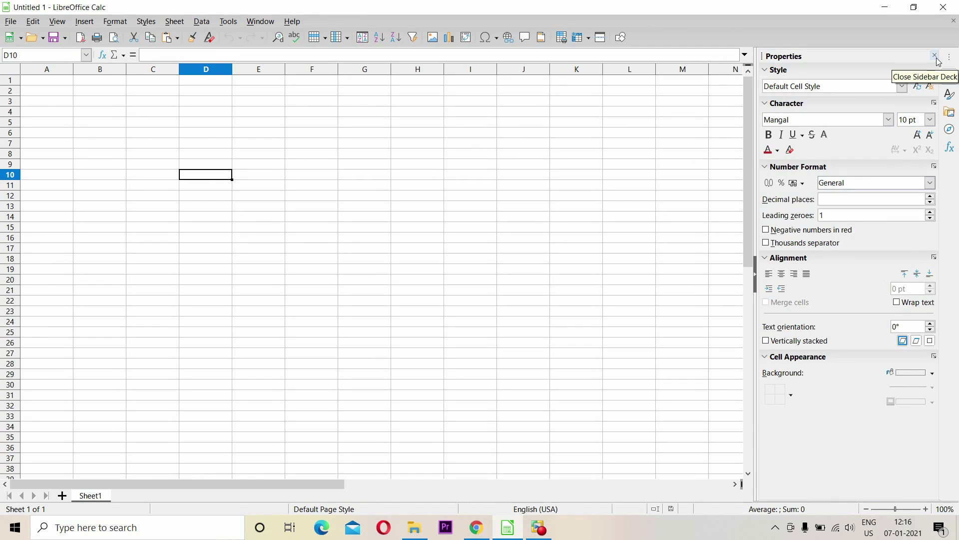
left_click(57, 21)
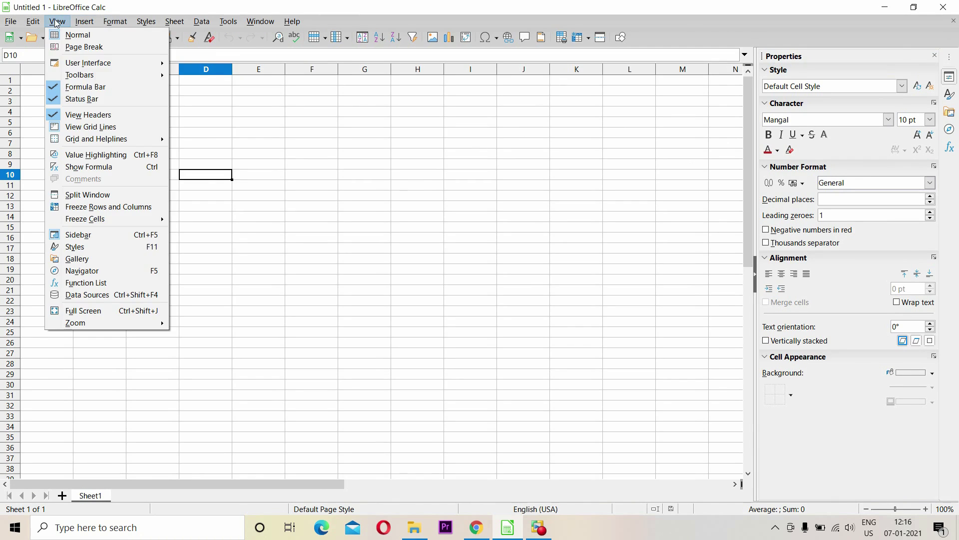
left_click(215, 63)
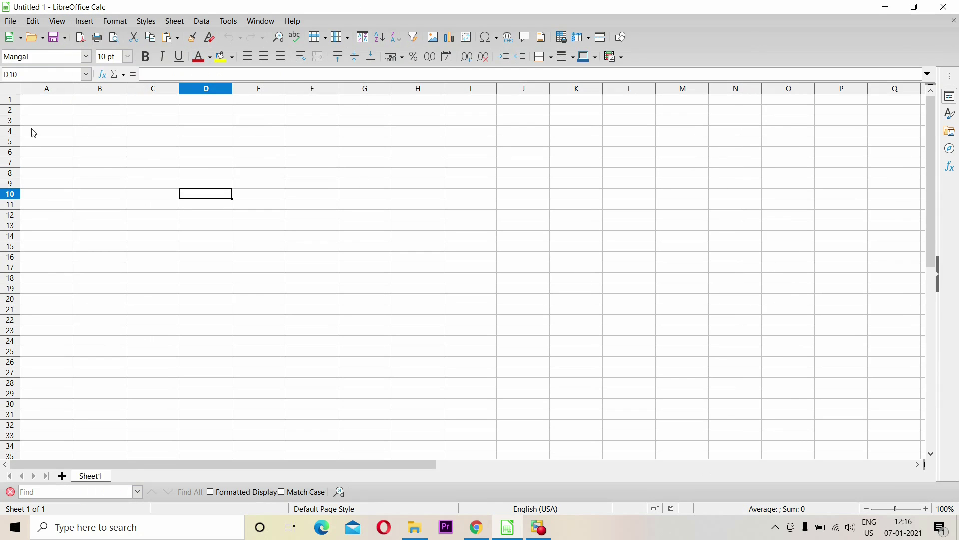
Step: Try the Tabbed layout, browsing its Insert, Layout, Data and File tabs, then return to Standard Toolbar
left_click(58, 22)
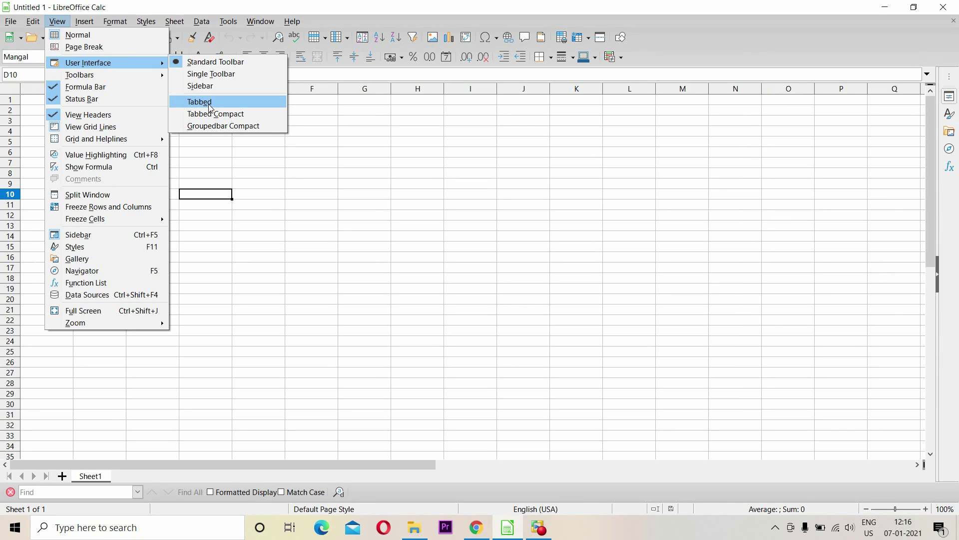
left_click(211, 108)
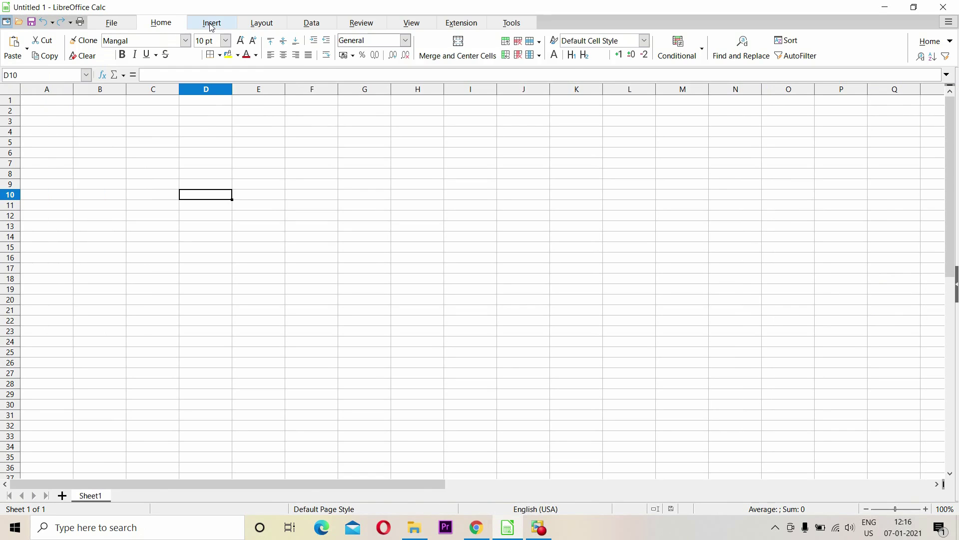
left_click(212, 25)
left_click(283, 28)
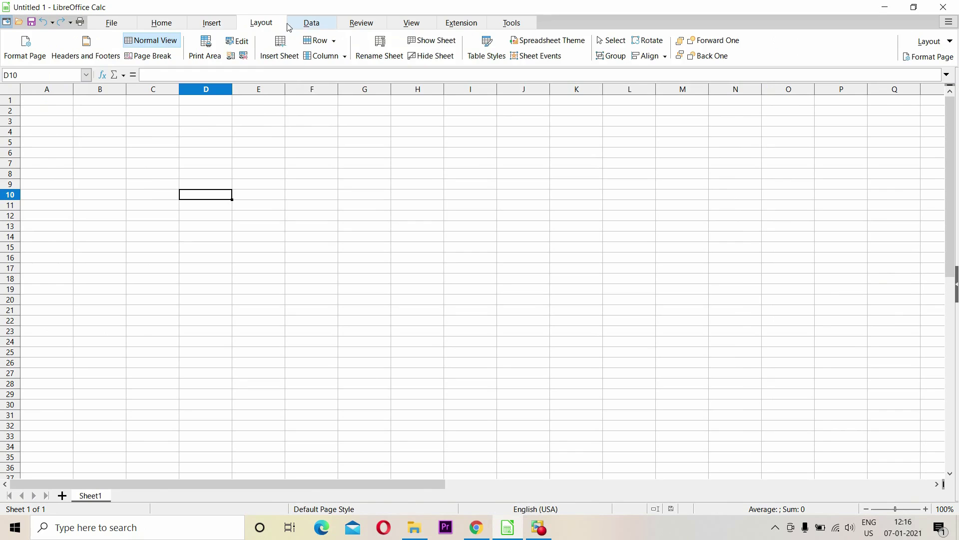
left_click(317, 28)
left_click(122, 25)
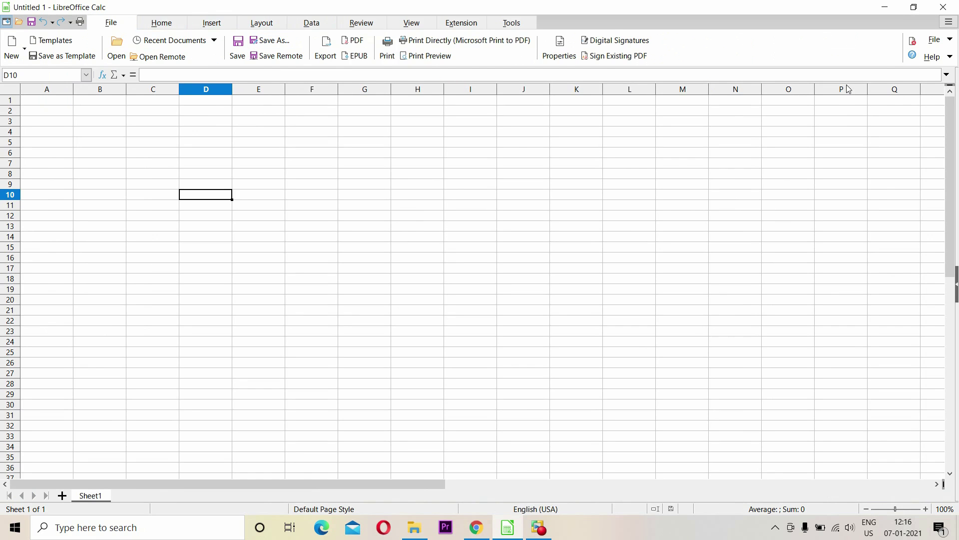
left_click(951, 25)
mouse_move(897, 69)
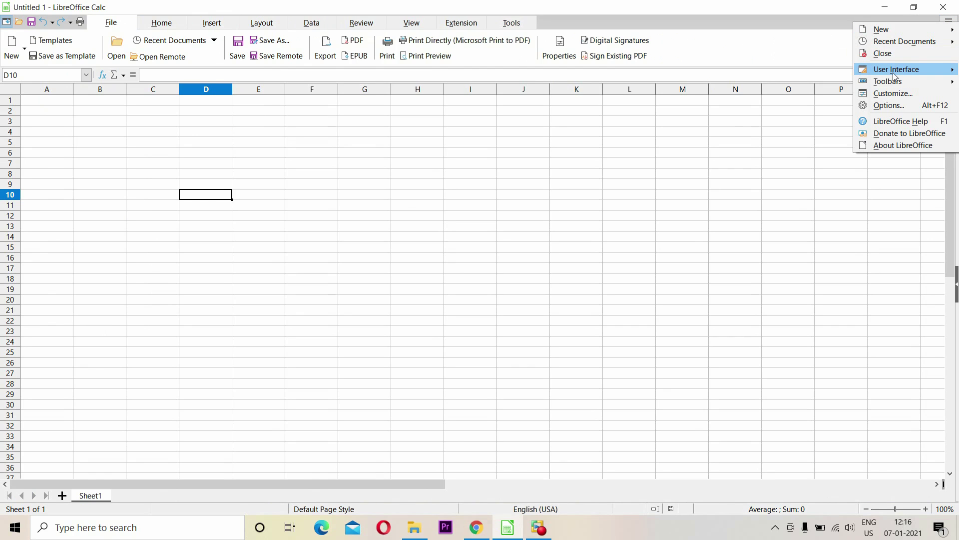
left_click(787, 73)
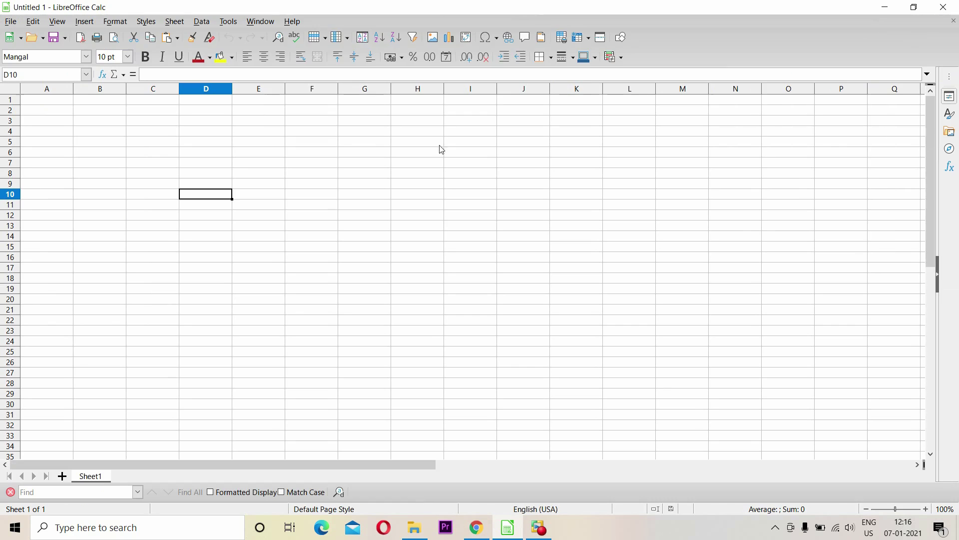
Step: Try Tabbed Compact, browsing Insert, Layout, Data and Review, then return to Standard Toolbar
left_click(57, 22)
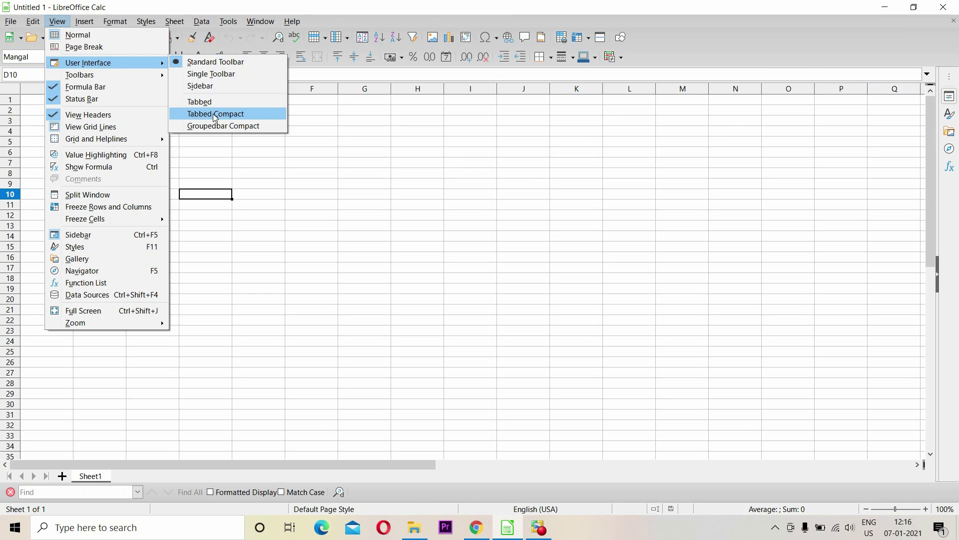
left_click(240, 118)
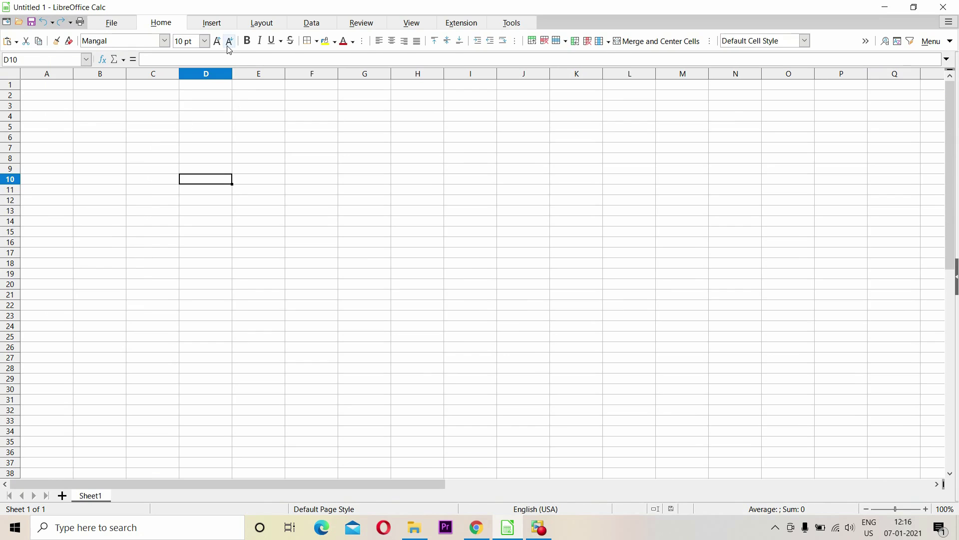
left_click(211, 23)
left_click(265, 25)
left_click(312, 24)
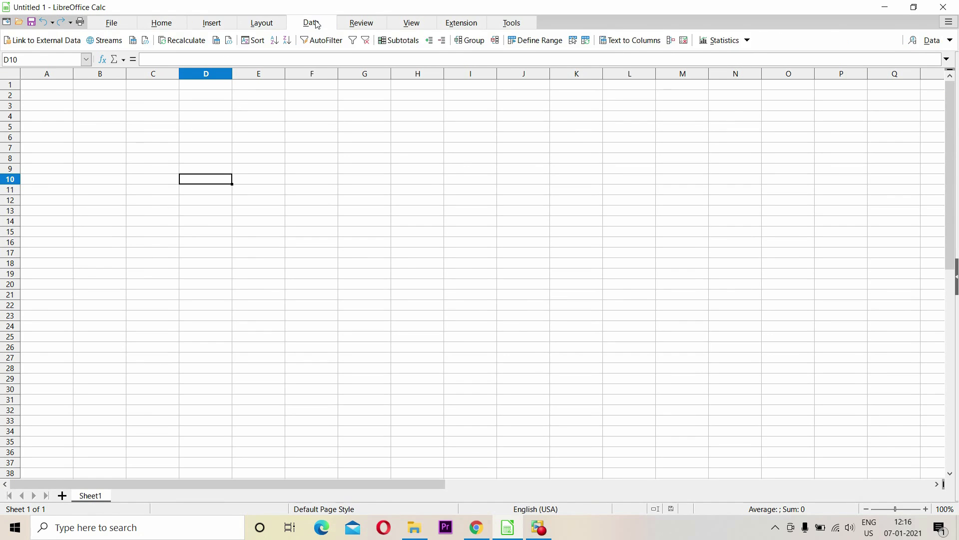
left_click(357, 25)
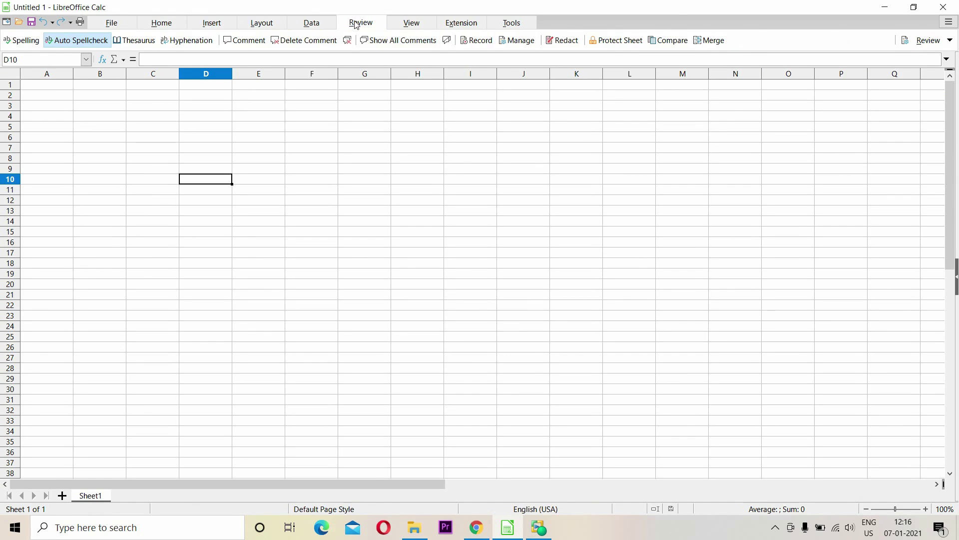
left_click(948, 22)
mouse_move(896, 69)
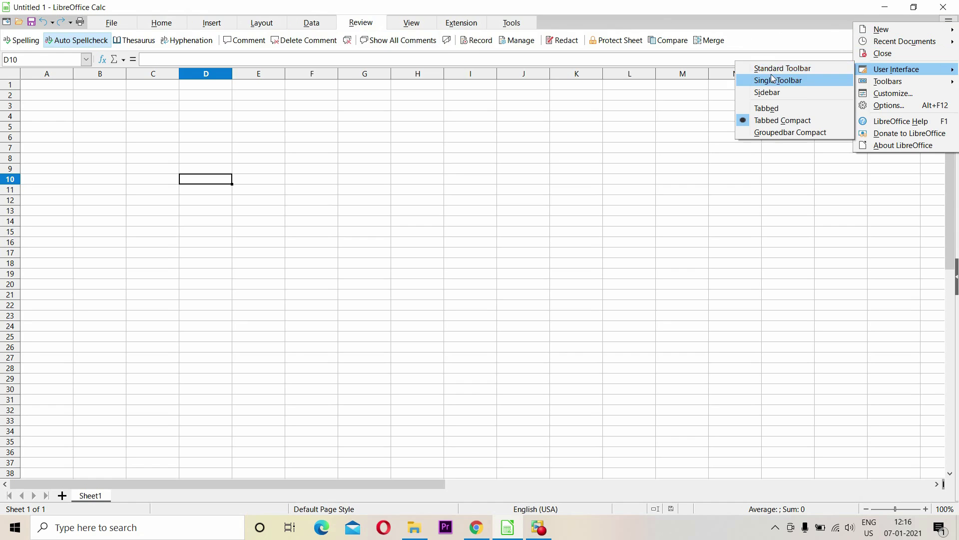
left_click(772, 69)
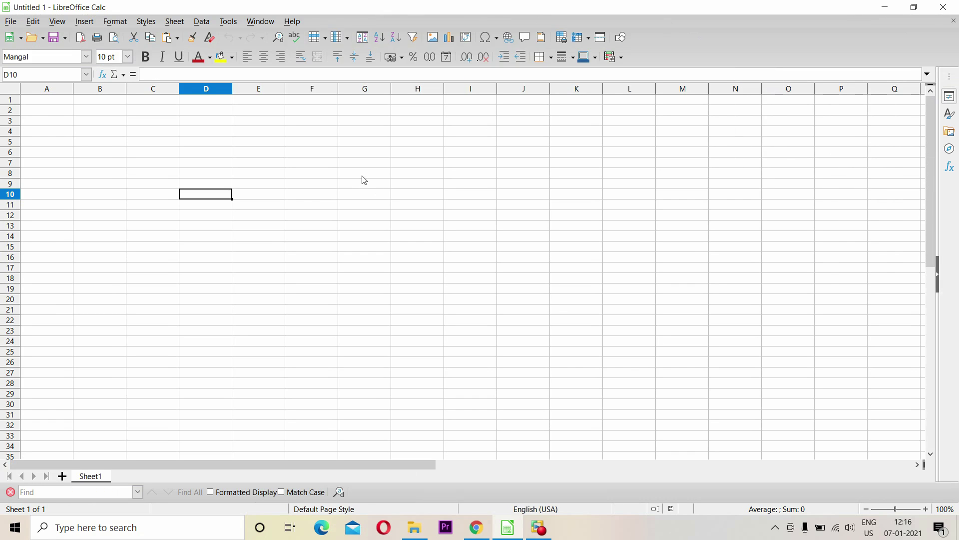
left_click(57, 21)
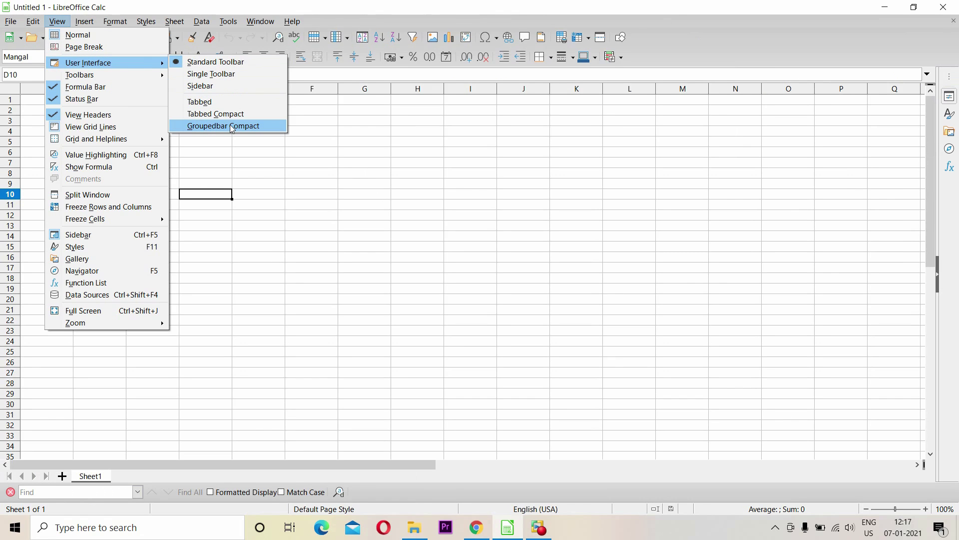
left_click(232, 126)
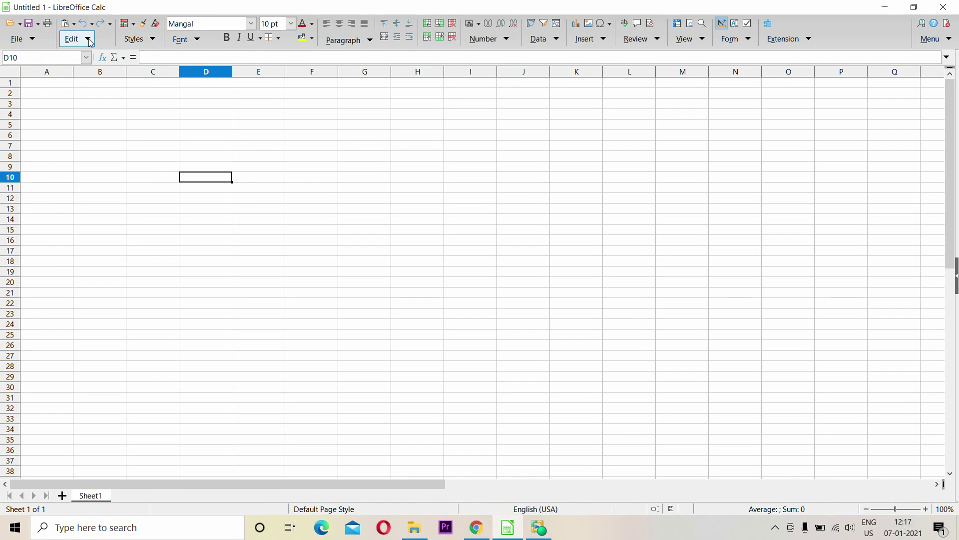
left_click(88, 39)
left_click(90, 42)
left_click(198, 42)
left_click(219, 47)
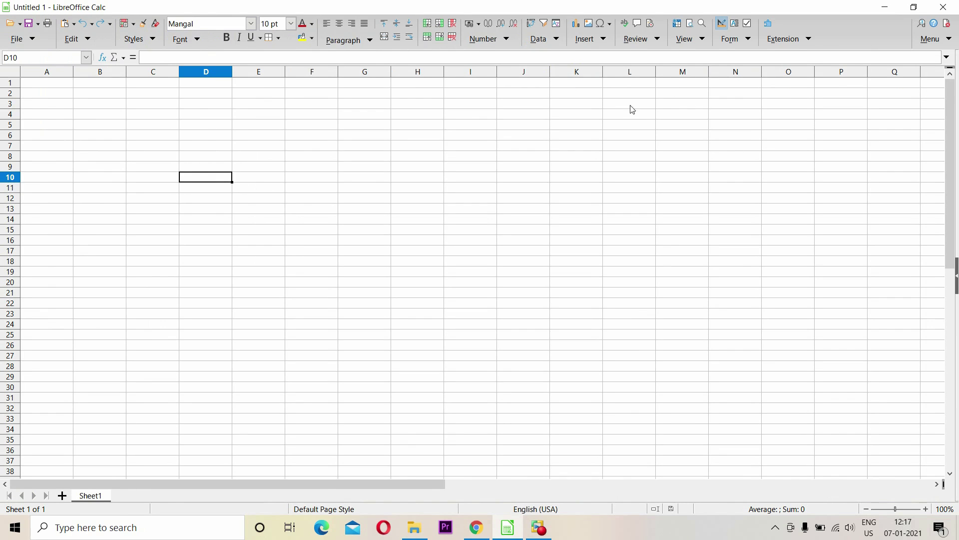
left_click(95, 40)
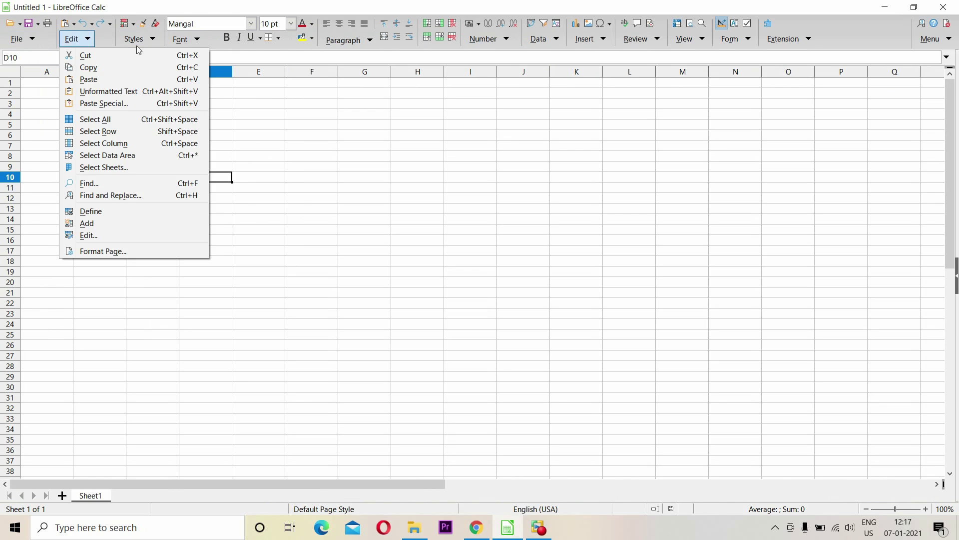
left_click(400, 123)
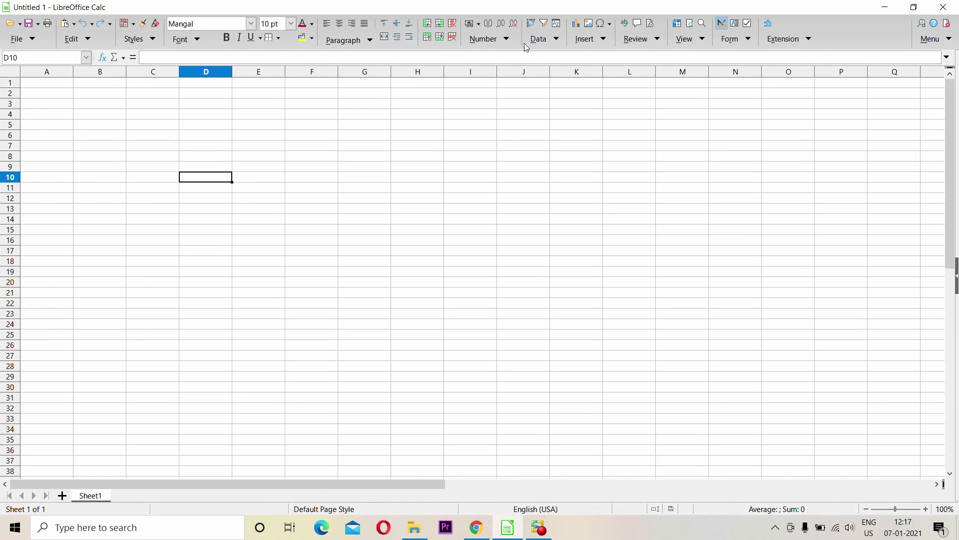
left_click(954, 43)
mouse_move(870, 83)
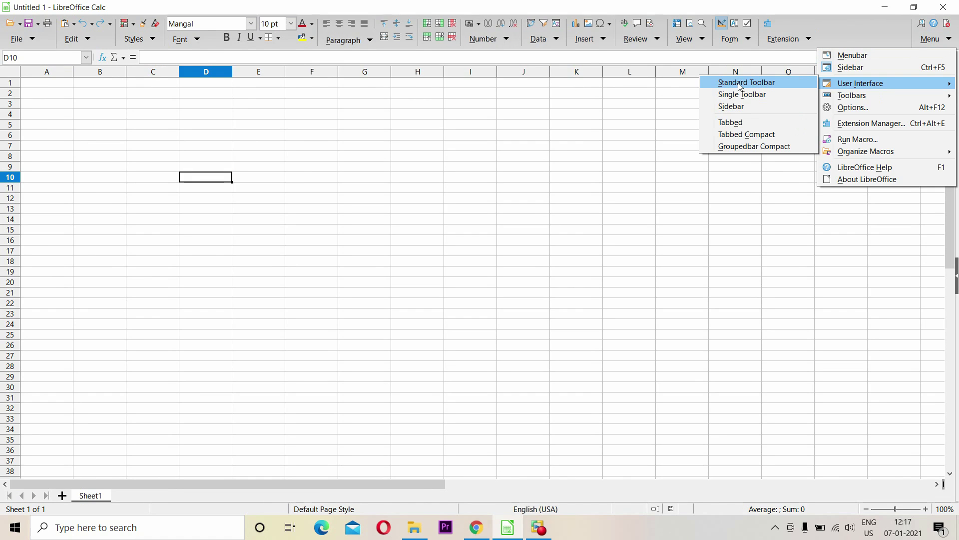
left_click(743, 82)
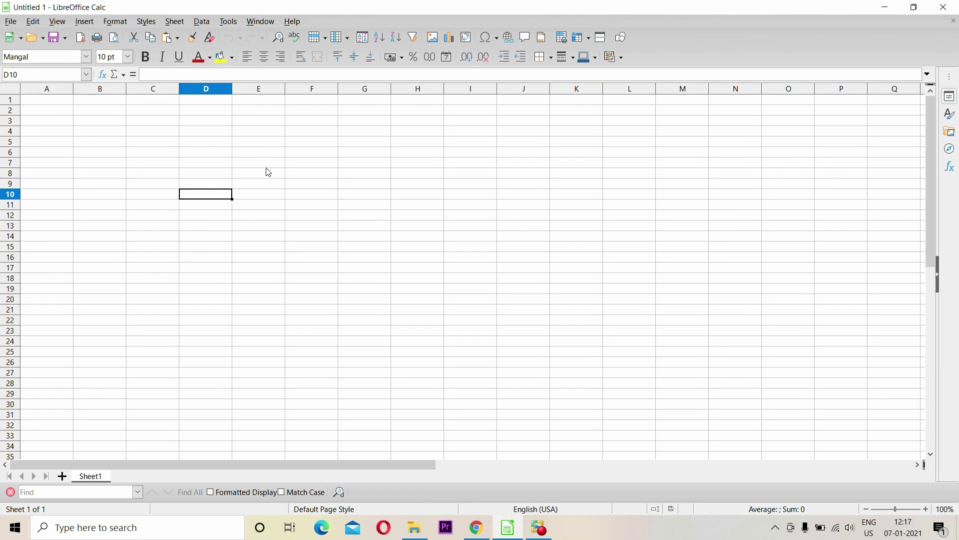
left_click(60, 22)
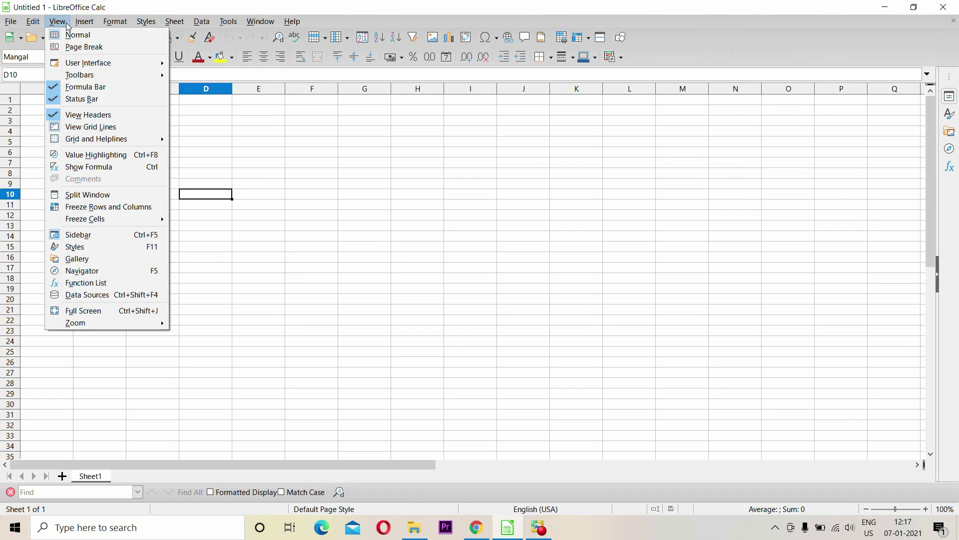
mouse_move(79, 75)
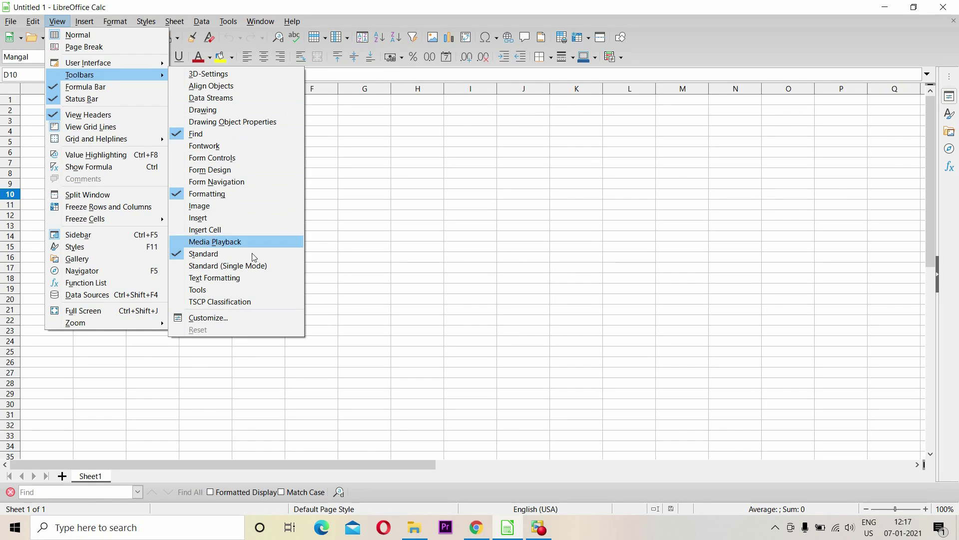
Step: Hide the Find toolbar, then show the 3D-Settings toolbar, drag it onto the sheet and close it
left_click(194, 133)
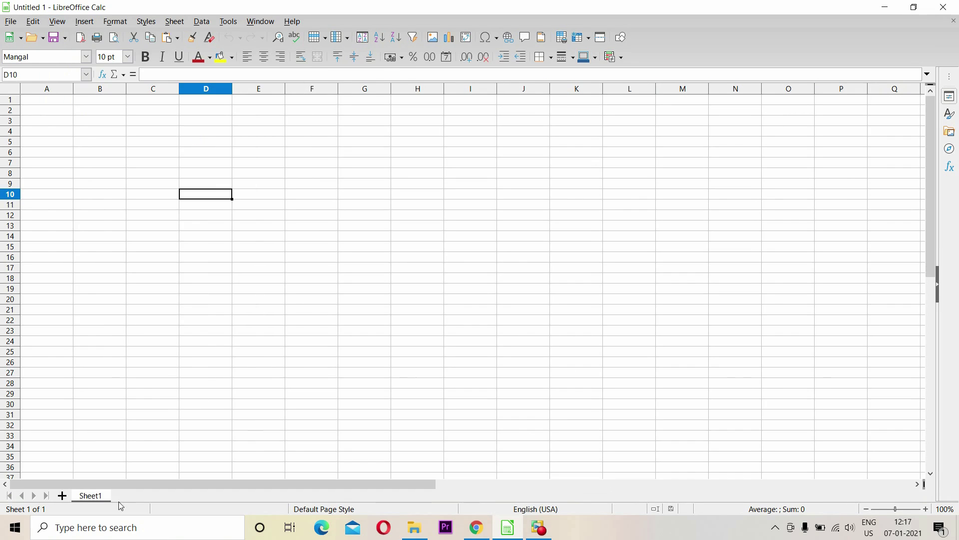
left_click(58, 22)
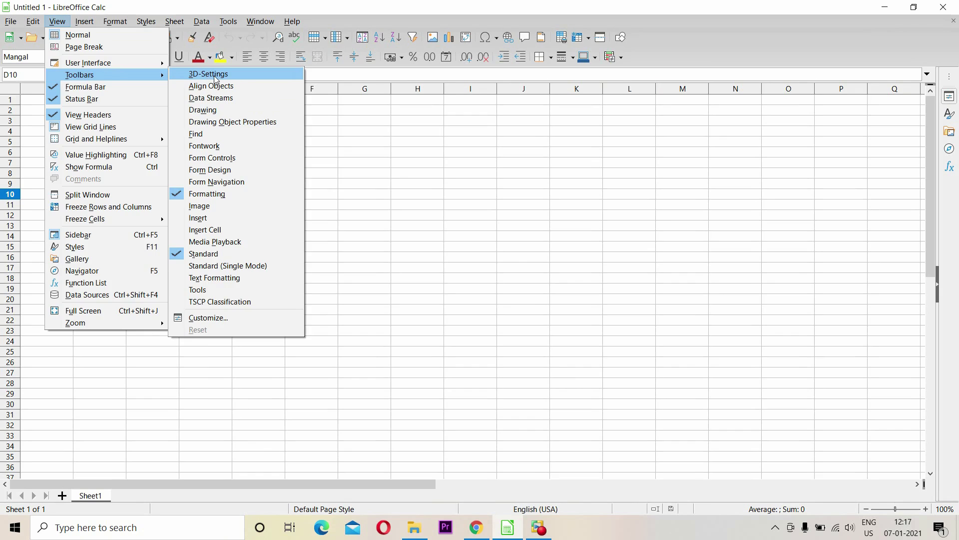
left_click(213, 75)
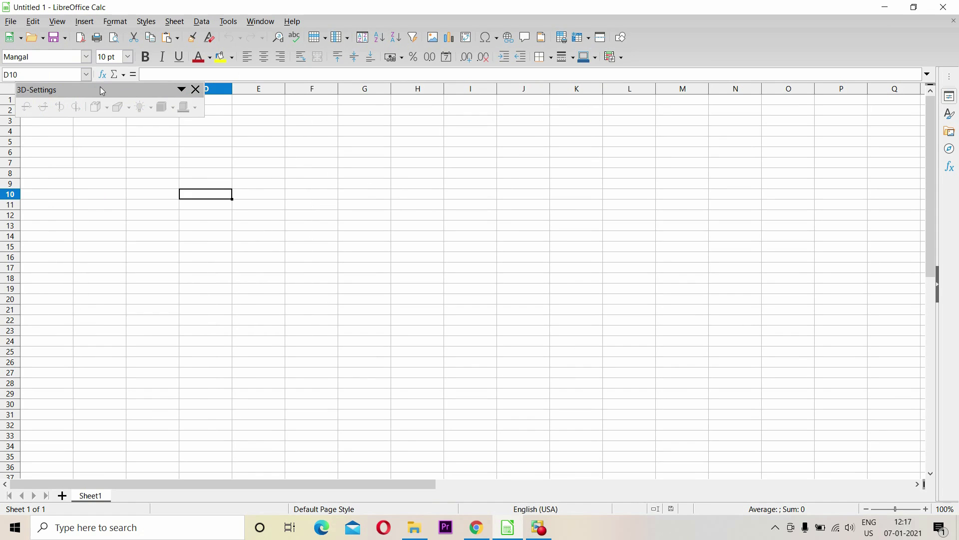
left_click_drag(101, 90, 412, 176)
left_click(506, 175)
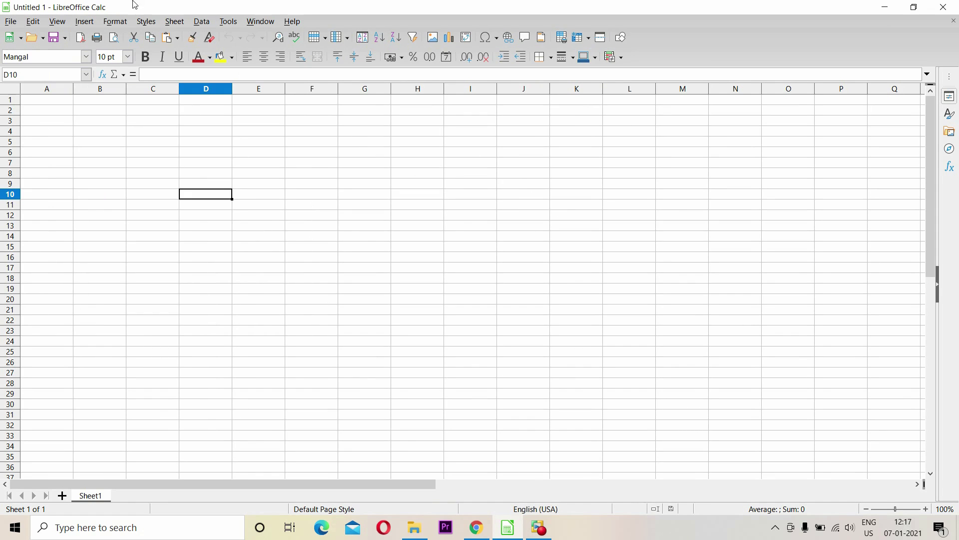
left_click(57, 22)
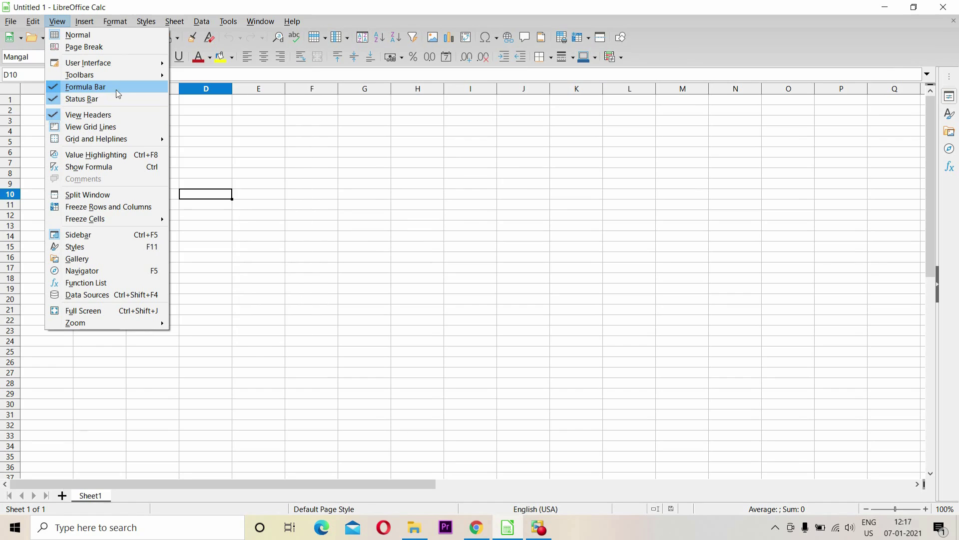
key("Escape")
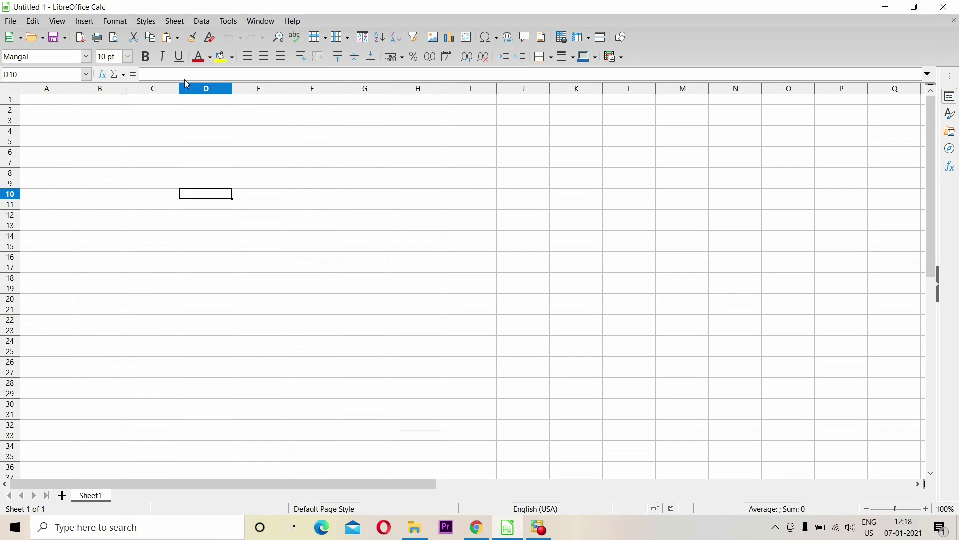
left_click(184, 78)
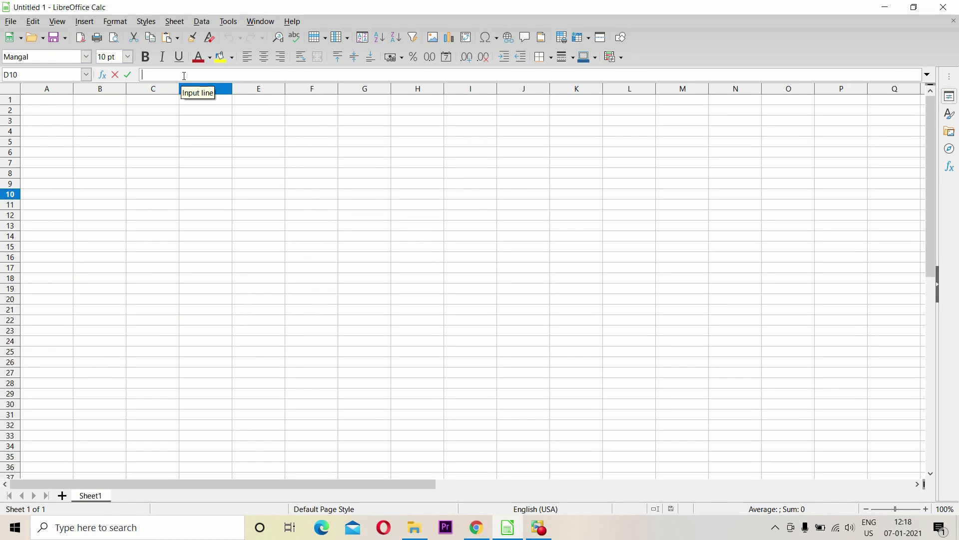
left_click(164, 144)
left_click(122, 76)
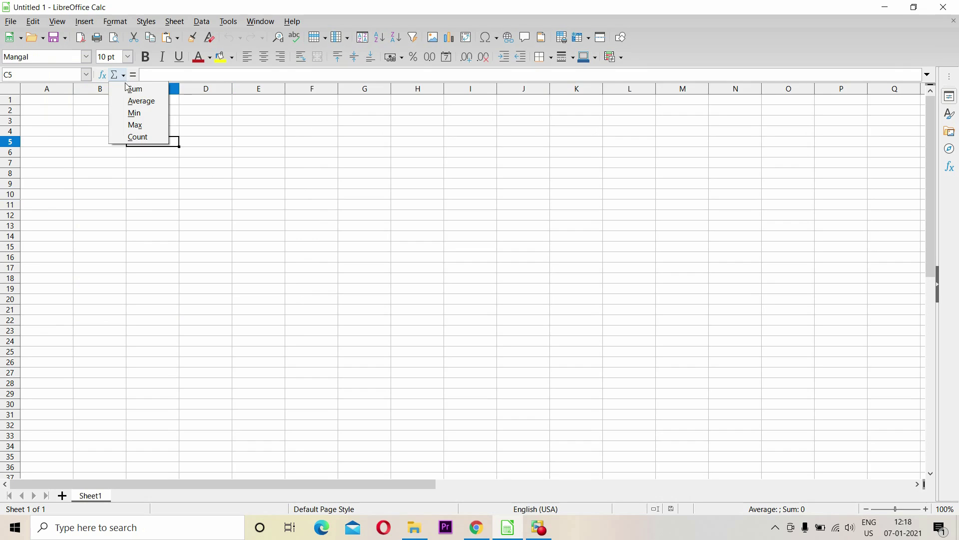
left_click(150, 93)
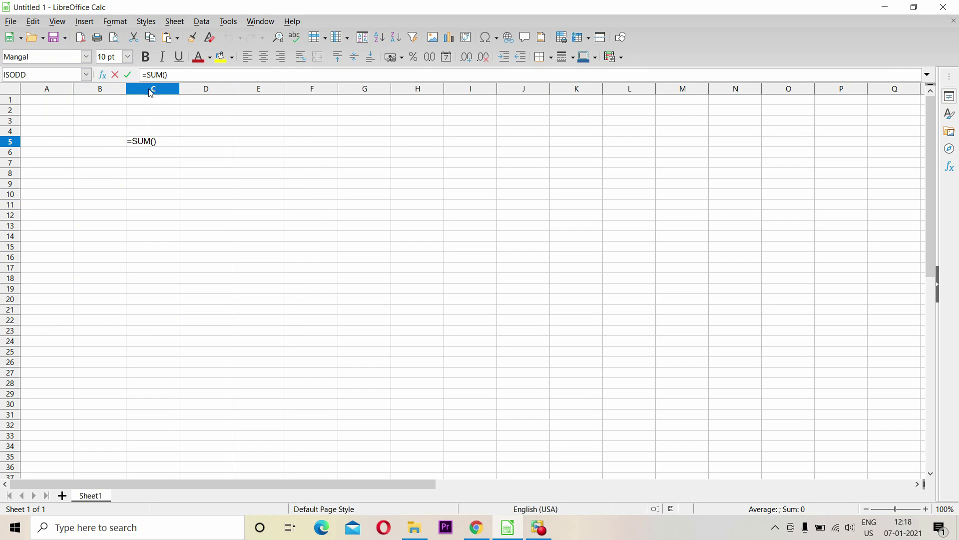
left_click_drag(169, 144, 110, 140)
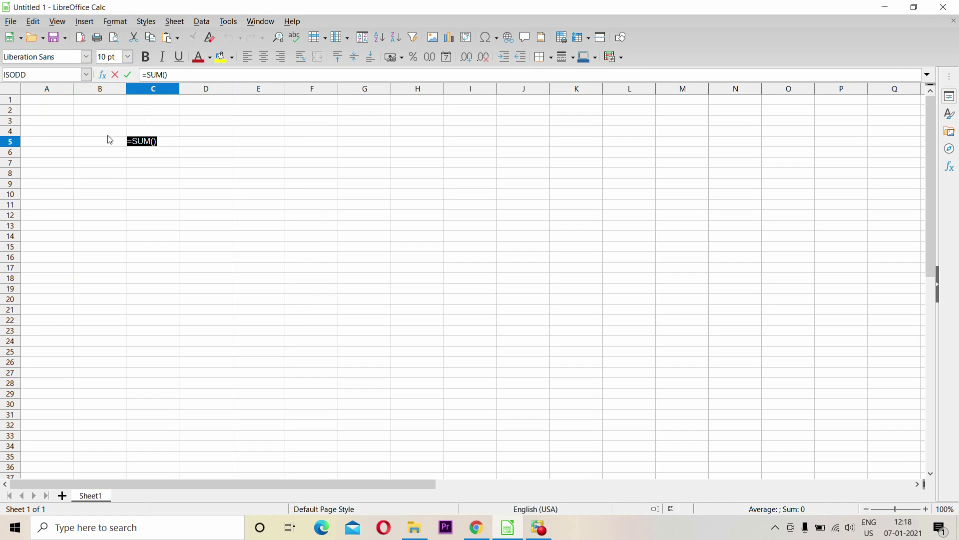
key("BackSpace")
left_click(154, 165)
left_click(157, 144)
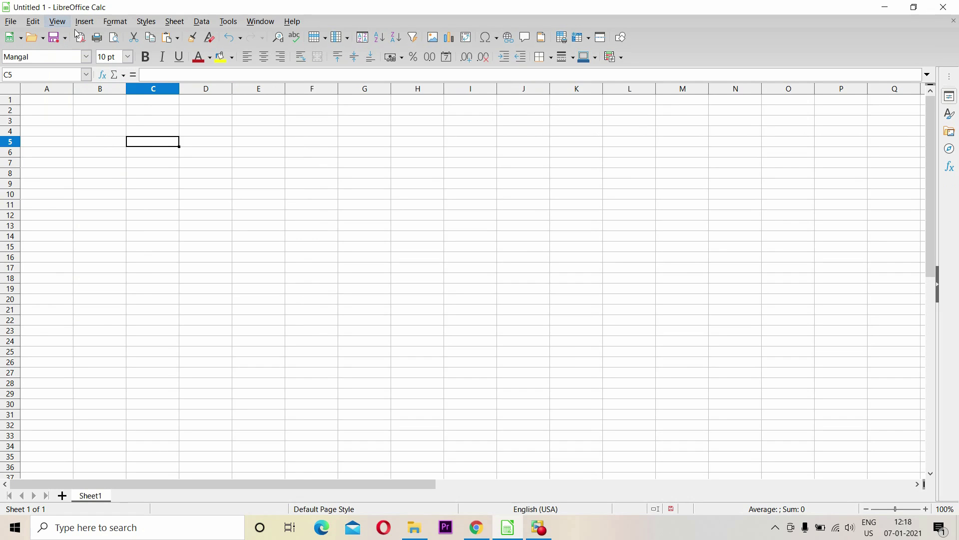
Step: Hide the formula bar, then turn it back on from the View menu
left_click(58, 21)
left_click(82, 85)
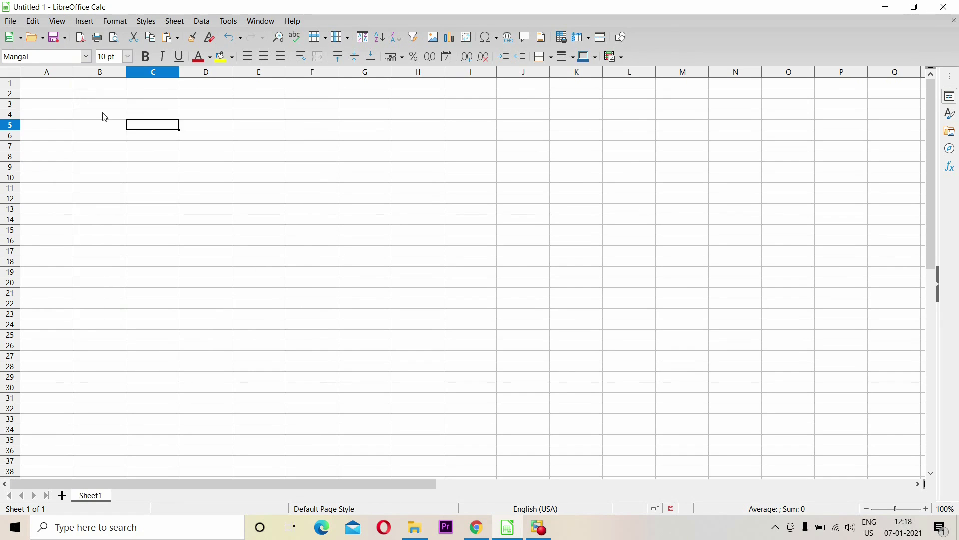
left_click(58, 21)
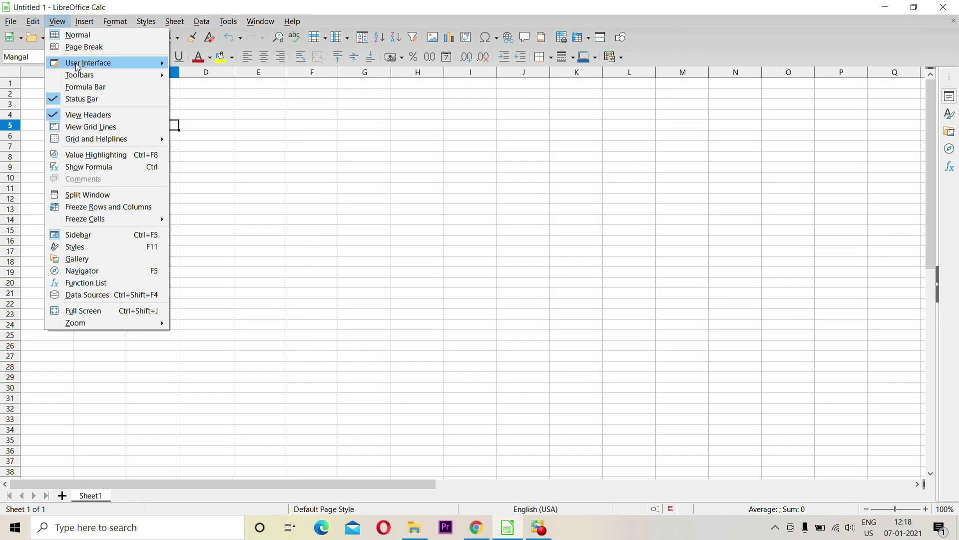
left_click(79, 88)
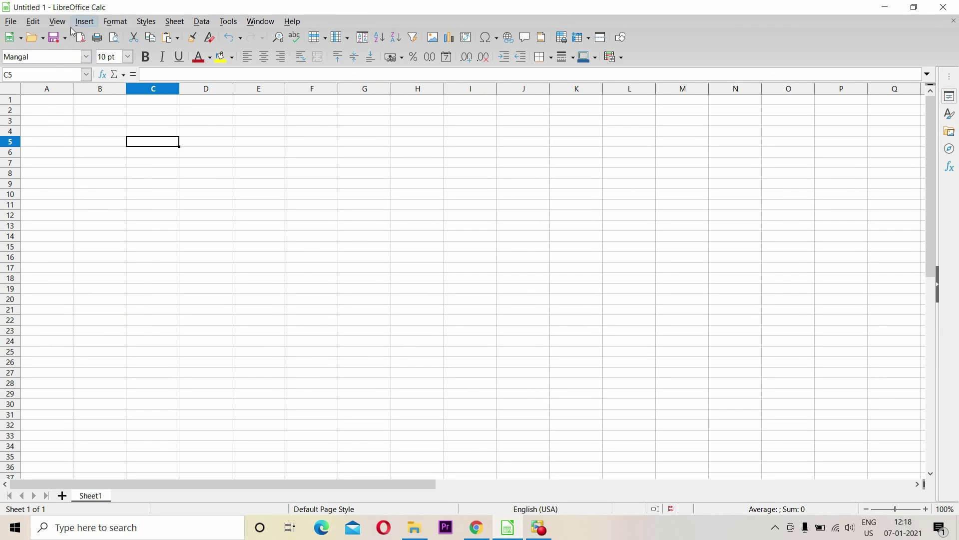
left_click(62, 24)
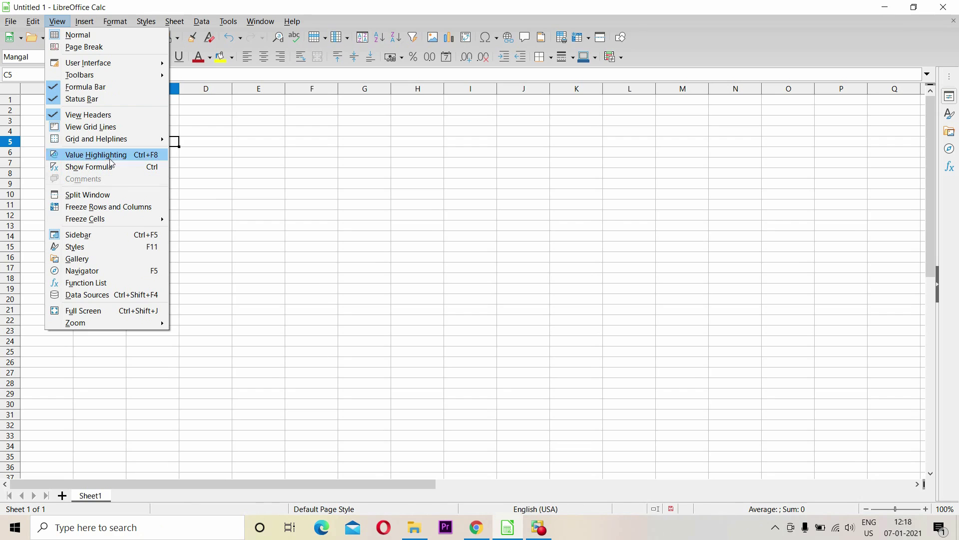
Step: Hide the status bar and then show it again
left_click(82, 104)
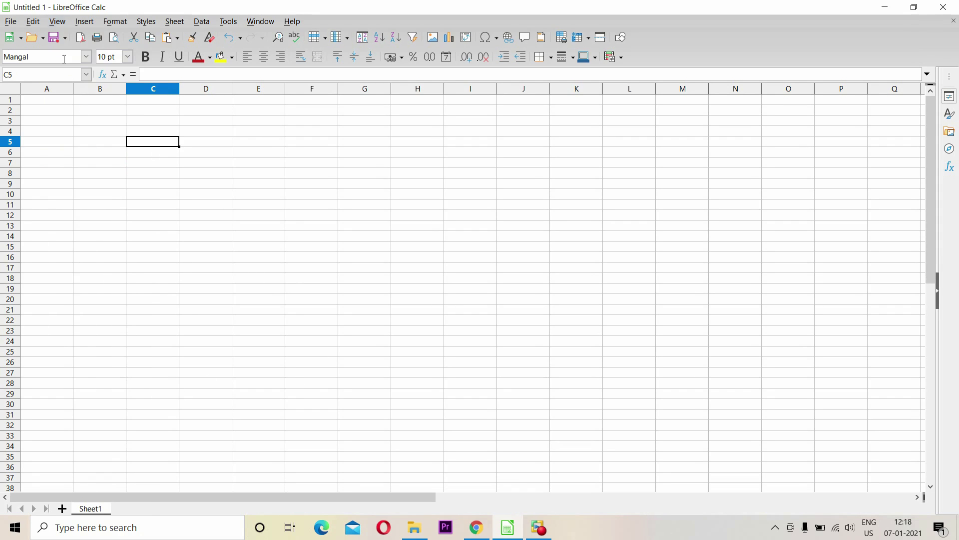
left_click(57, 21)
left_click(79, 99)
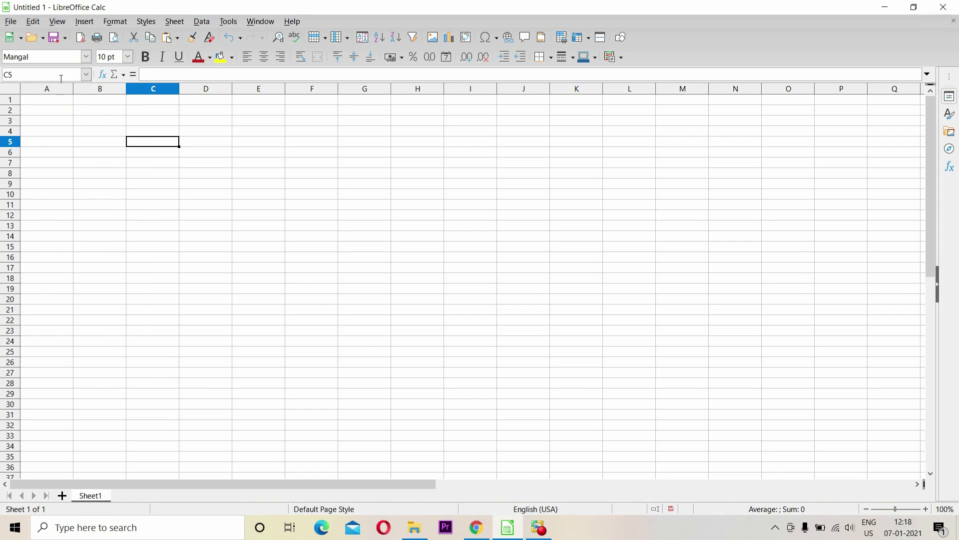
Step: Hide the row and column headers, then restore them
left_click(60, 22)
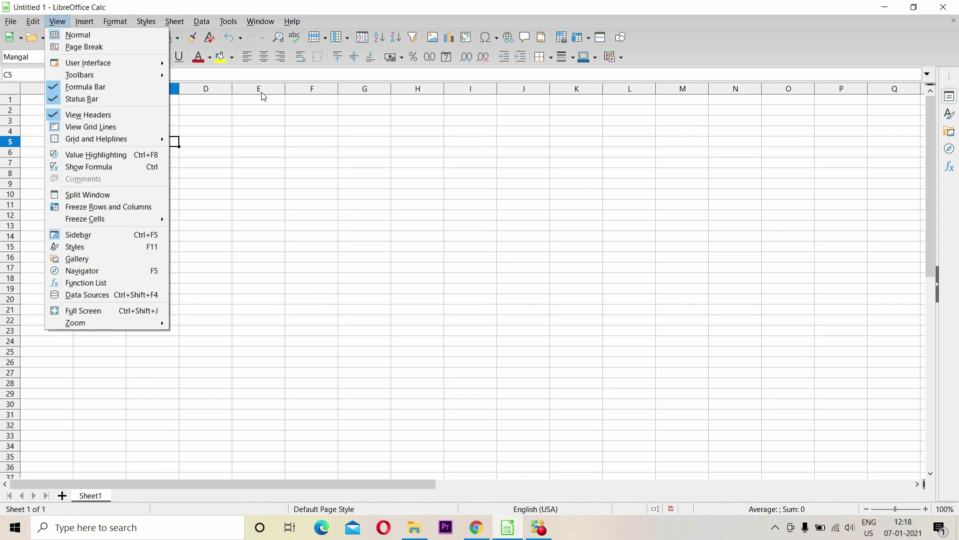
left_click(104, 115)
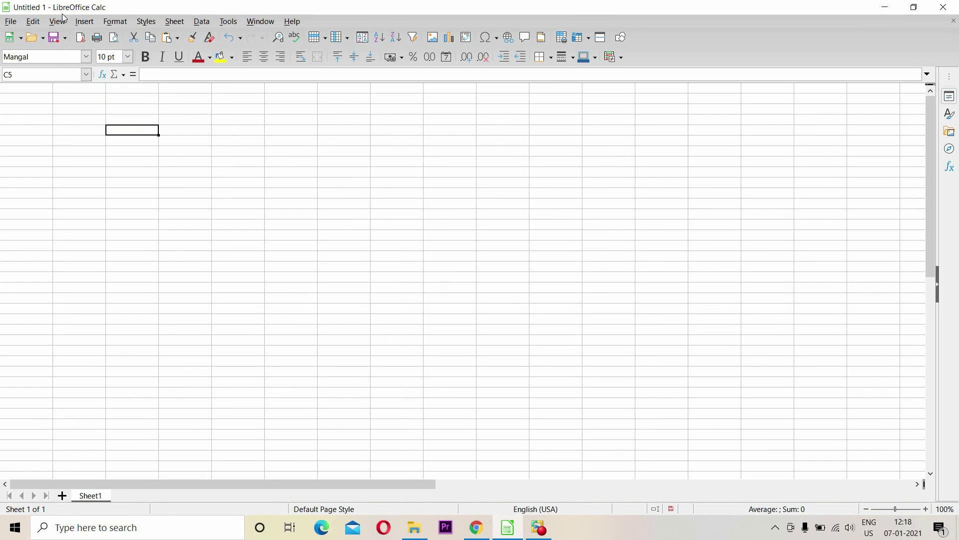
left_click(61, 20)
left_click(80, 115)
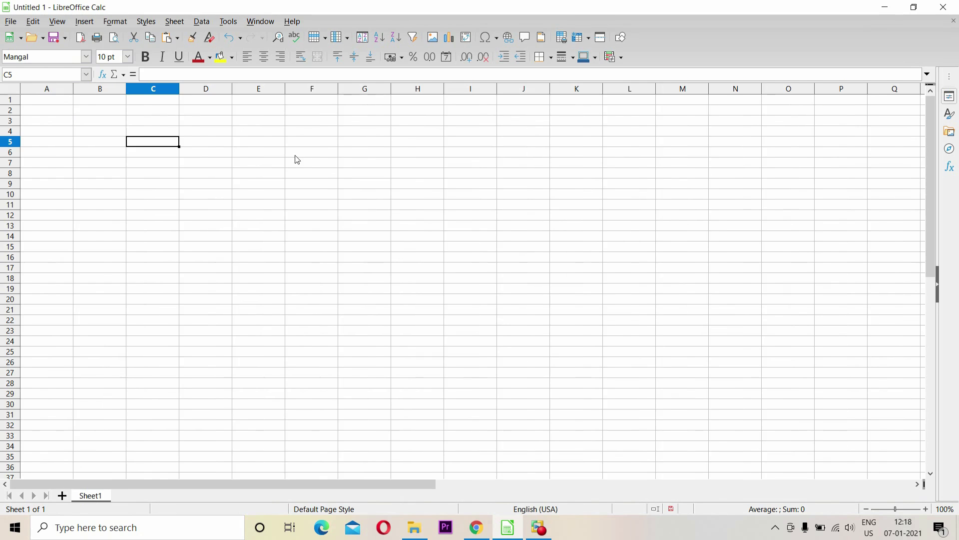
Step: Turn the cell grid lines off and back on, then open the Grid and Helplines options
left_click(58, 22)
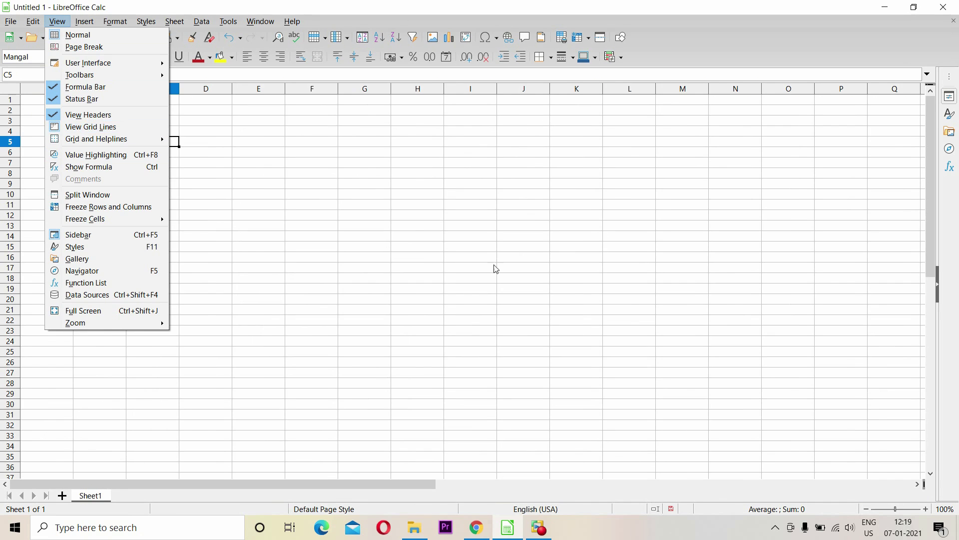
left_click(96, 129)
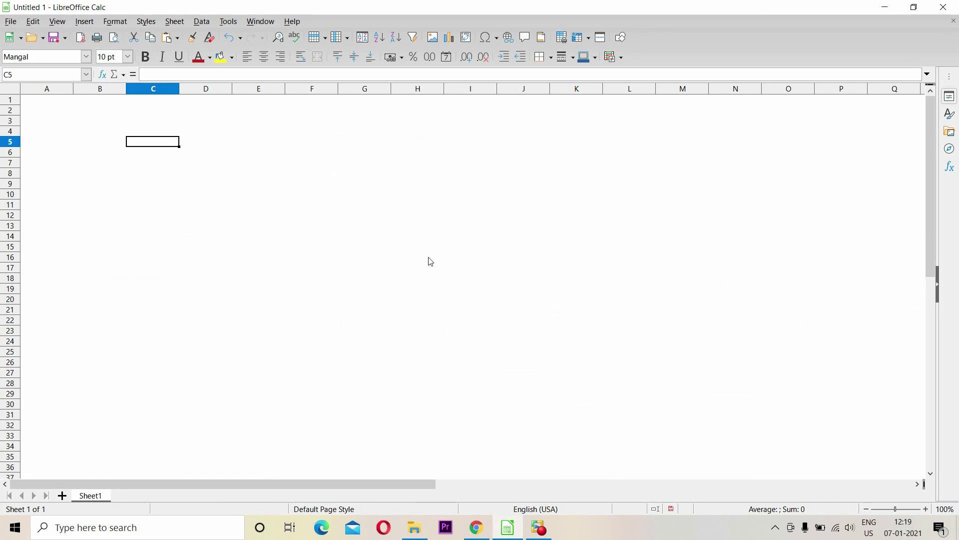
left_click(84, 22)
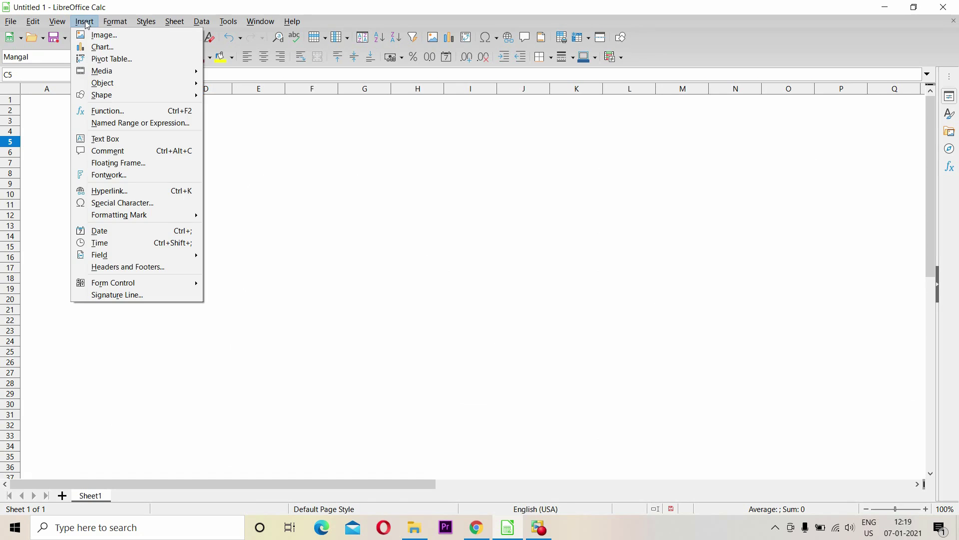
mouse_move(57, 21)
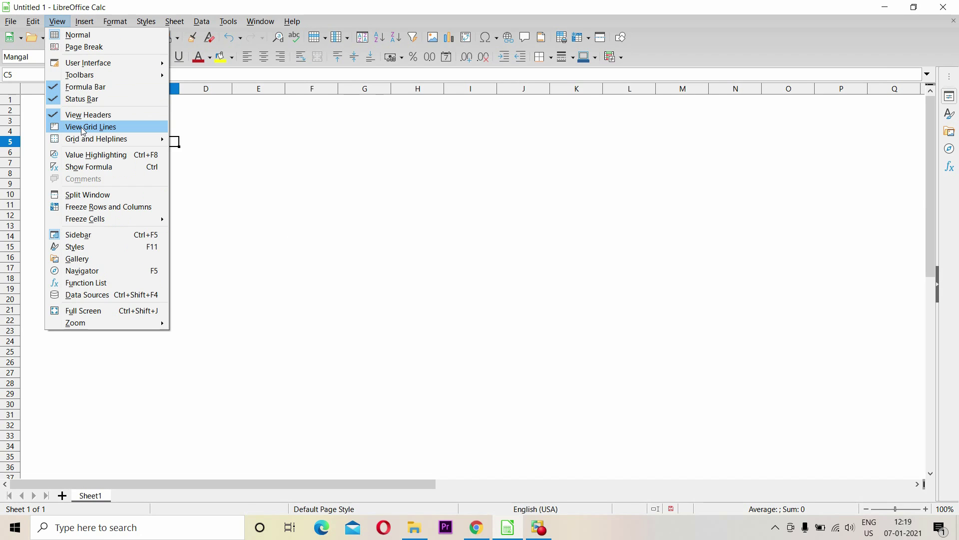
left_click(83, 128)
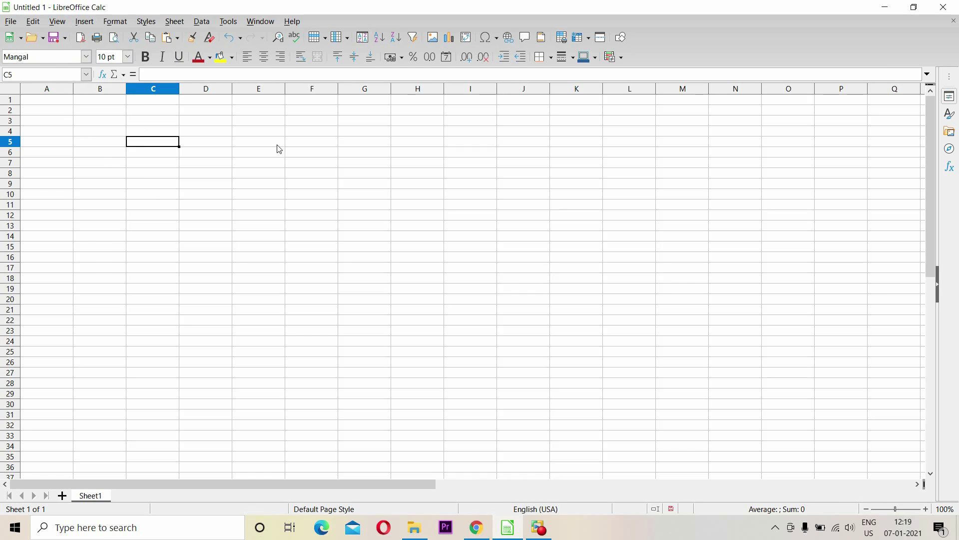
left_click(57, 22)
mouse_move(95, 139)
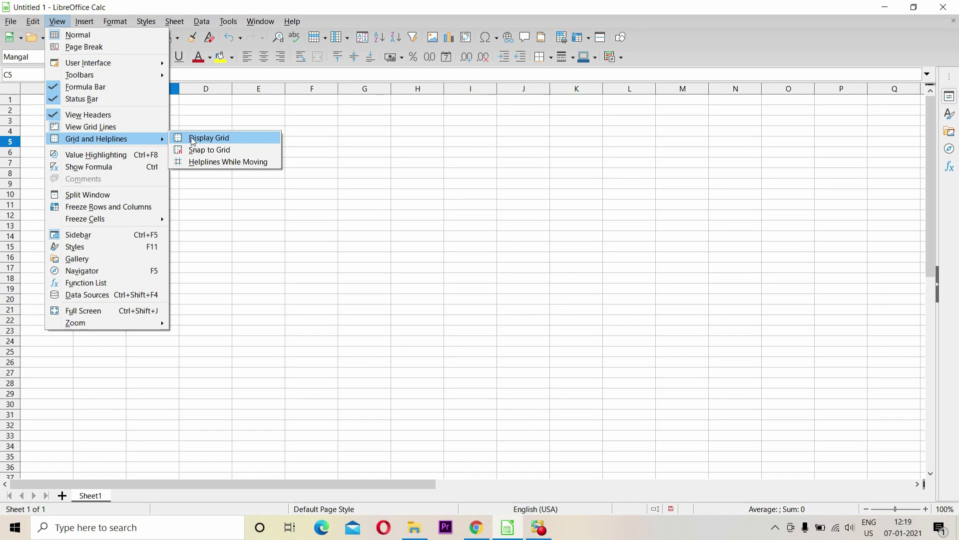
Step: Enable Display Grid and Snap to Grid, then select cell D8 and open the Insert > Object list
left_click(230, 142)
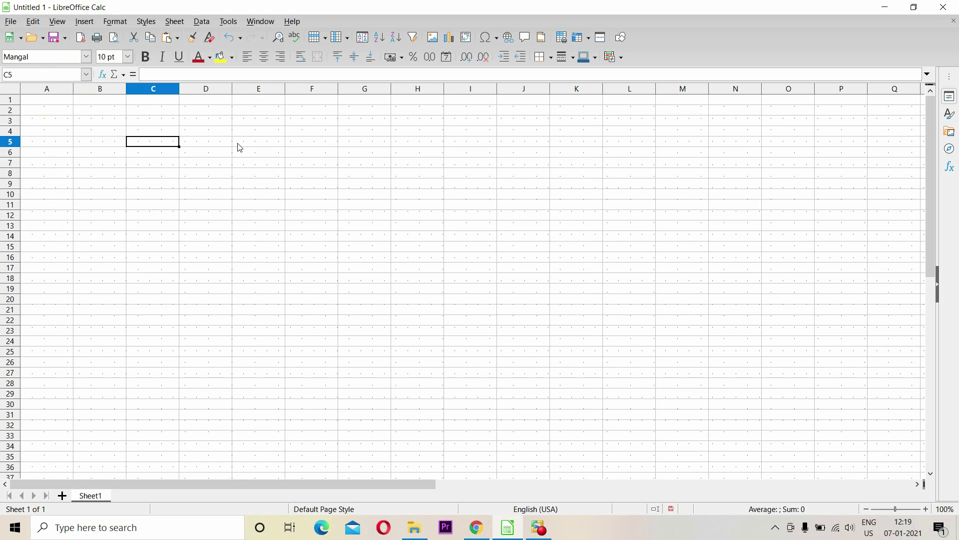
left_click(52, 23)
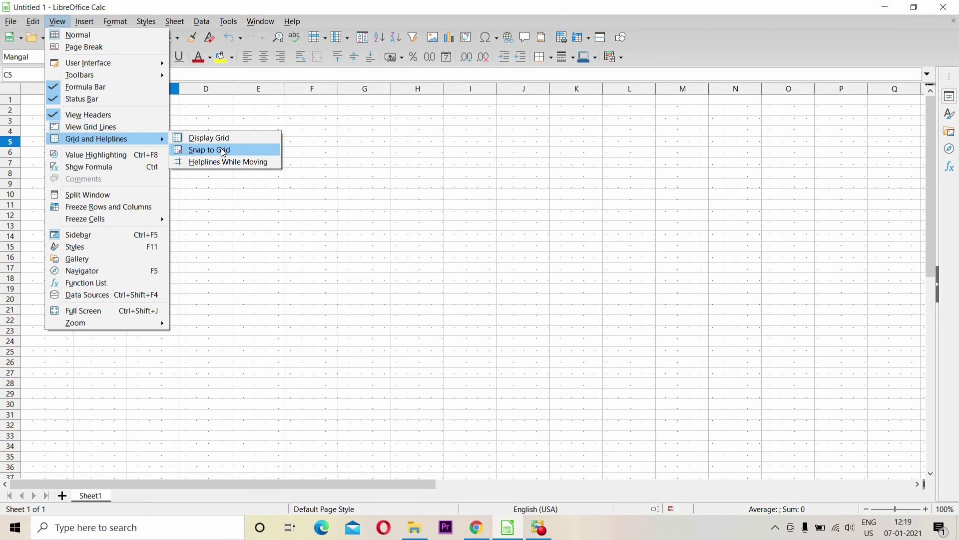
left_click(223, 150)
left_click(220, 175)
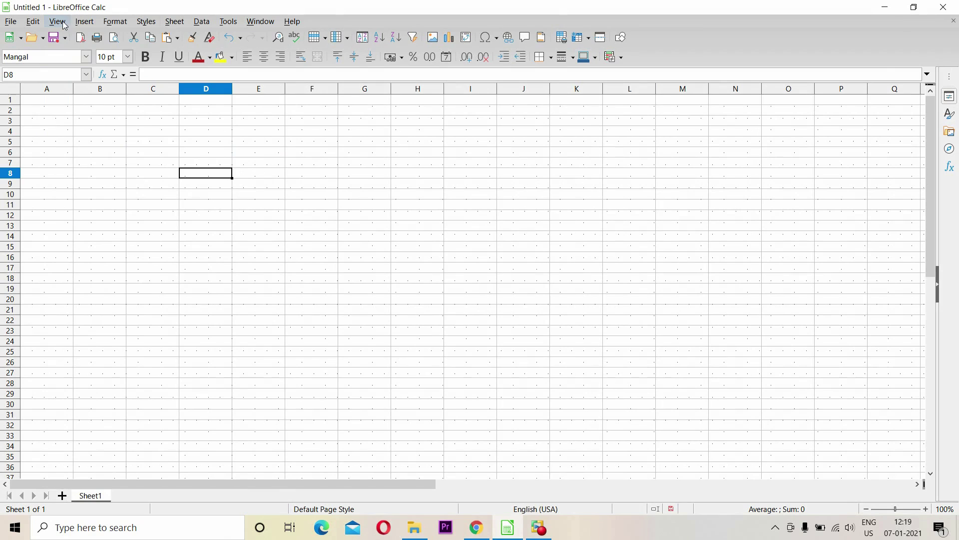
left_click(83, 21)
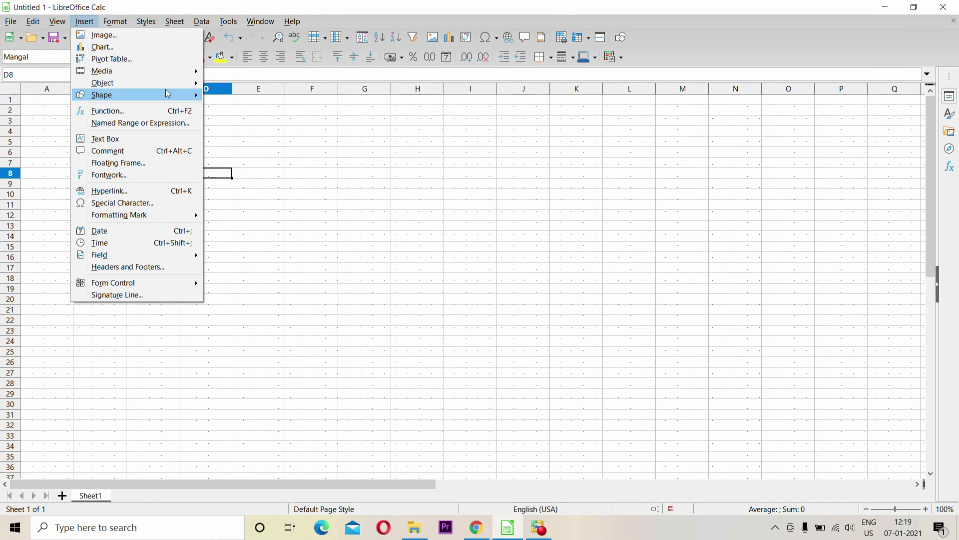
mouse_move(103, 82)
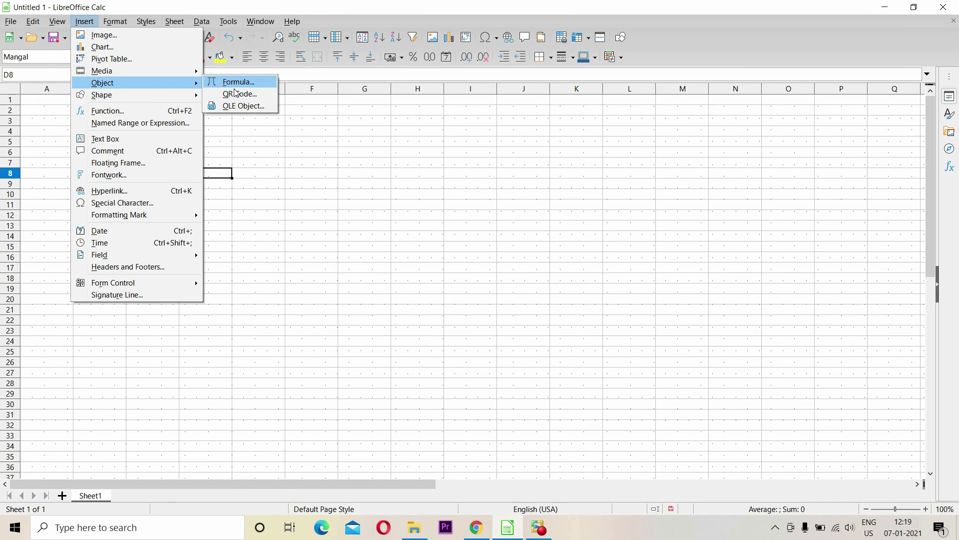
Step: Insert a formula object containing a multiplication-dot element at D8, after cancelling the QR code generator
left_click(244, 94)
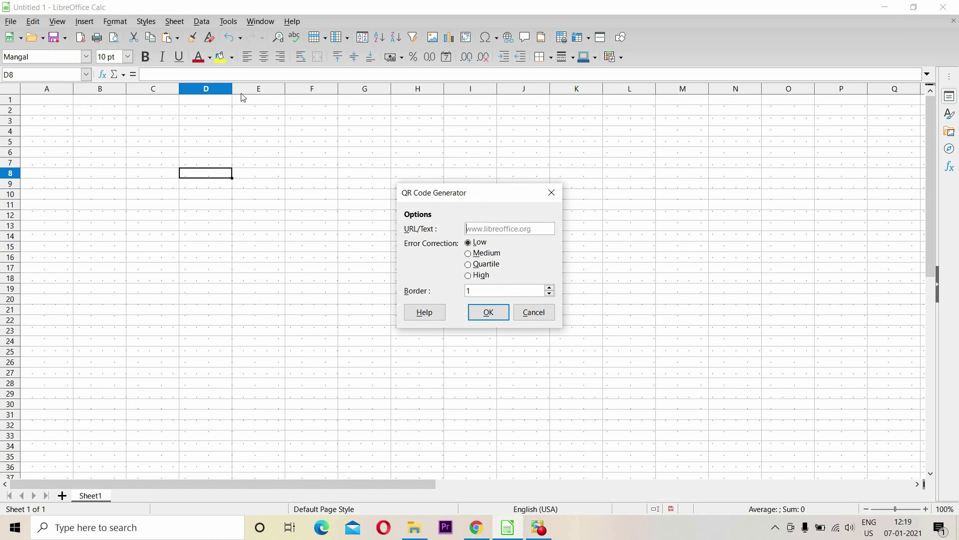
left_click(533, 313)
left_click(93, 20)
mouse_move(103, 83)
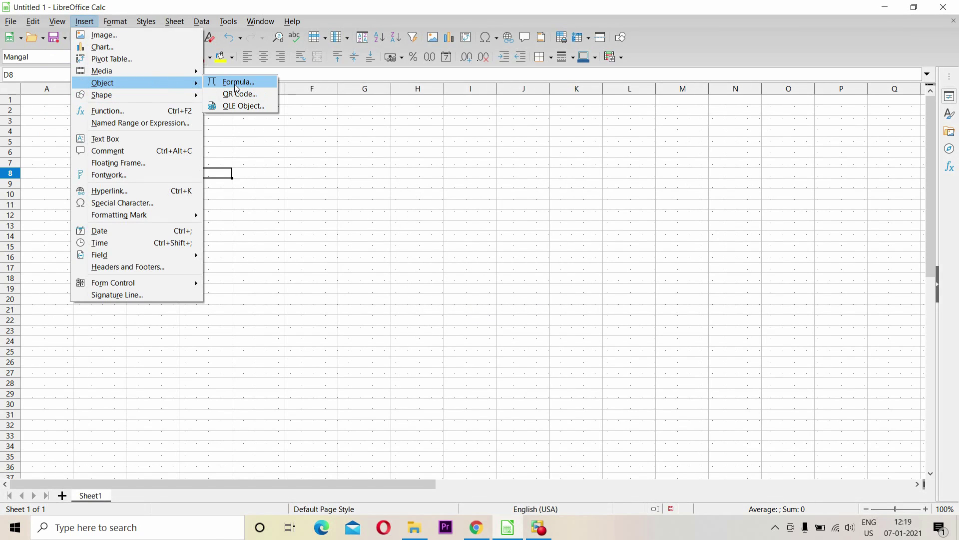
left_click(235, 81)
left_click(126, 152)
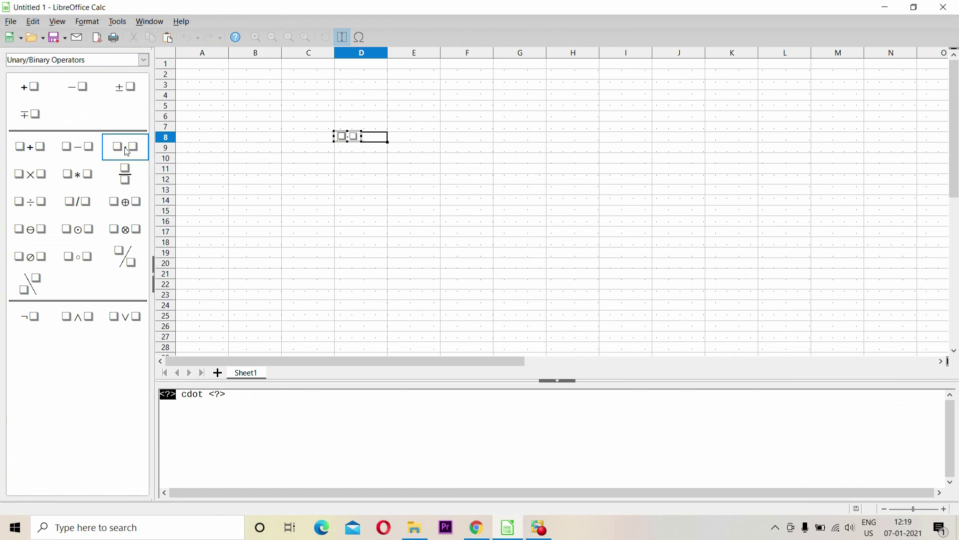
left_click(400, 245)
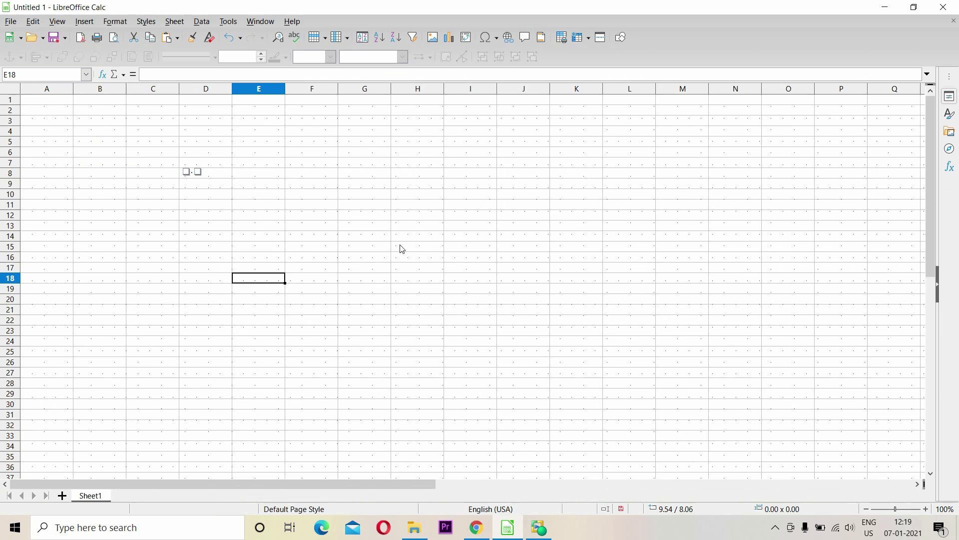
Step: Nudge the formula object slightly right and down toward D9 on the grid
left_click(198, 172)
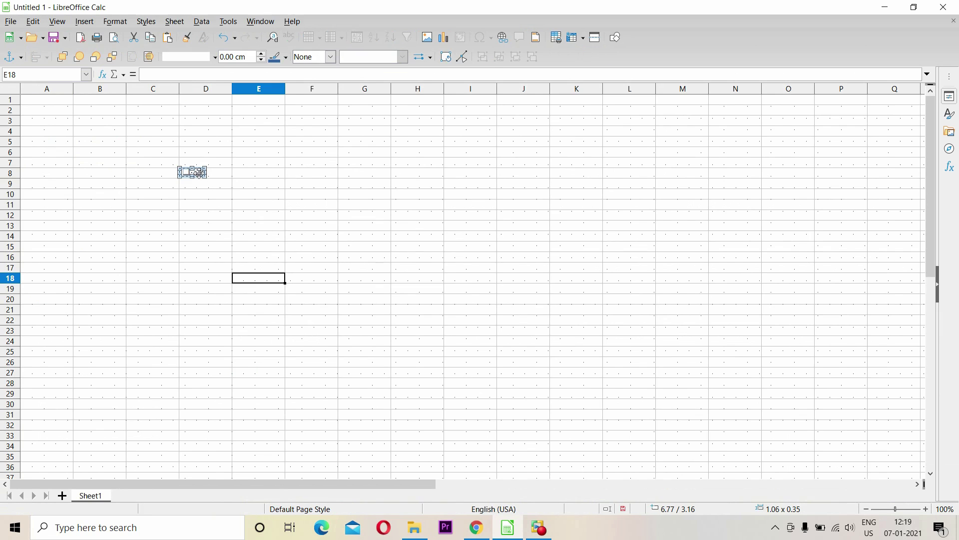
mouse_move(208, 177)
left_mouse_down()
mouse_move(197, 170)
mouse_move(214, 178)
left_mouse_up()
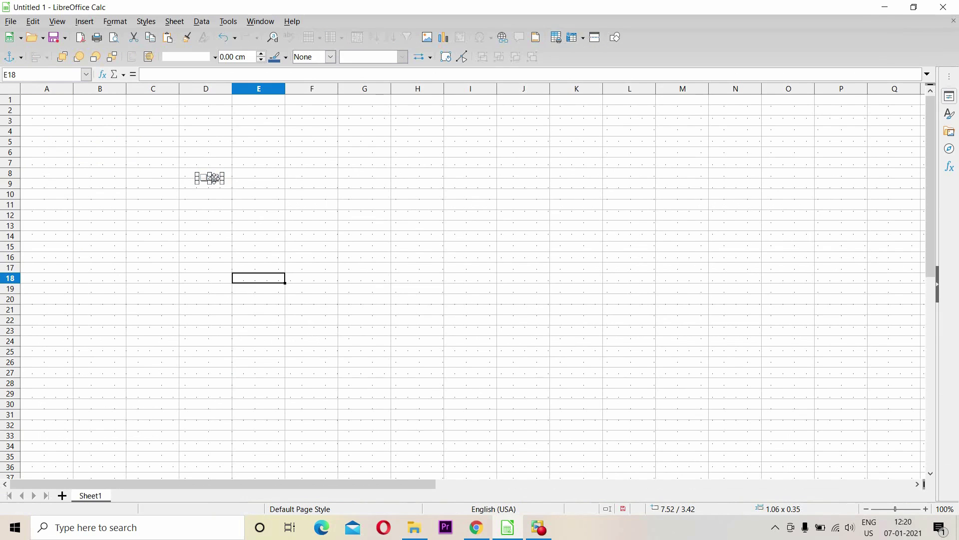
left_click_drag(214, 178, 219, 184)
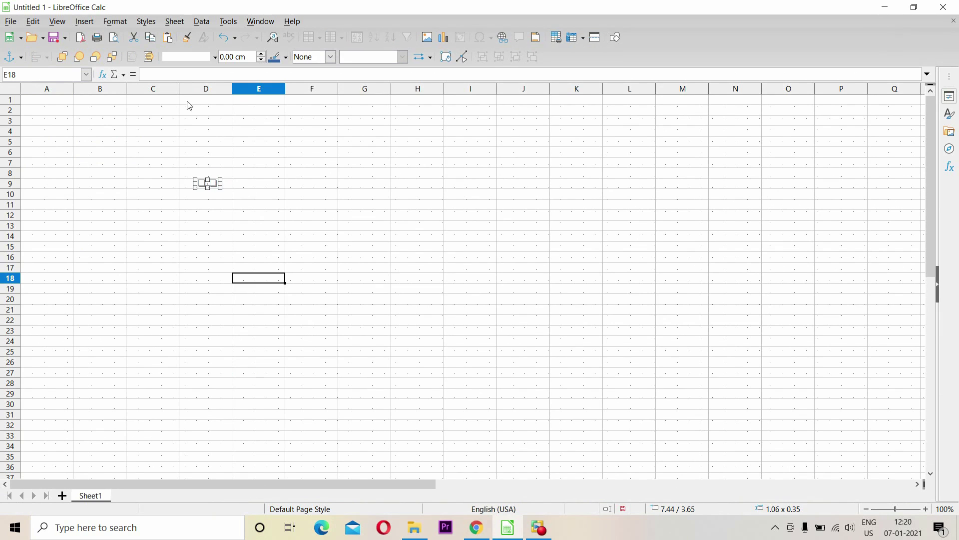
left_click(58, 21)
mouse_move(95, 139)
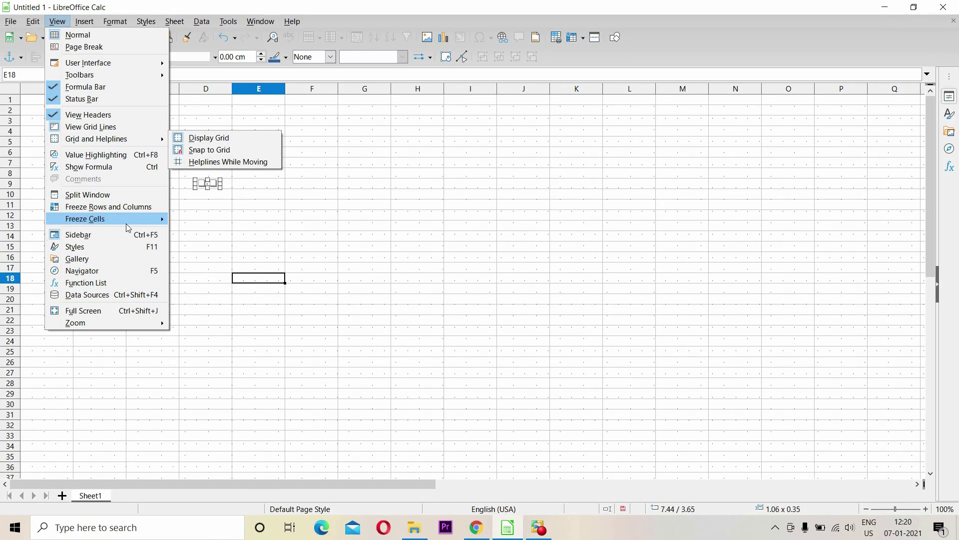
left_click(360, 241)
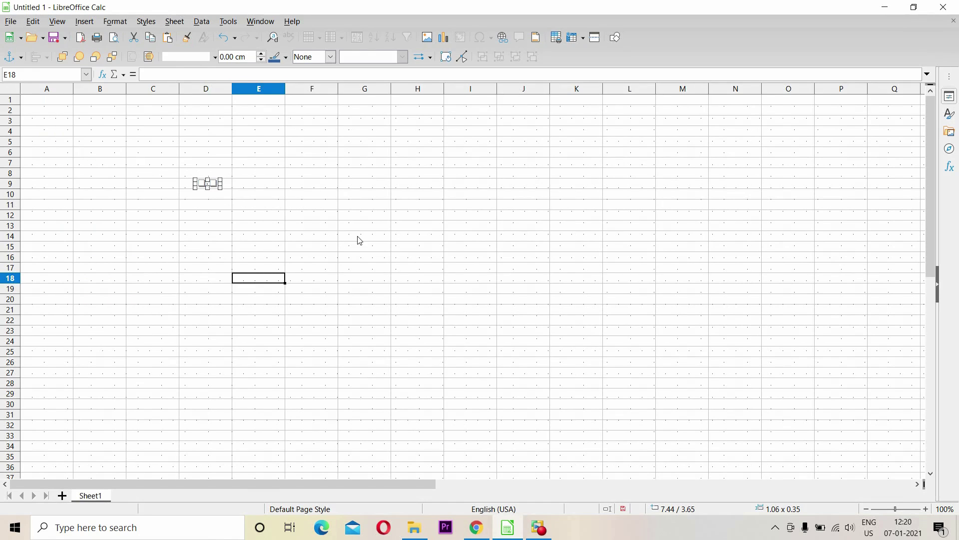
left_click(540, 527)
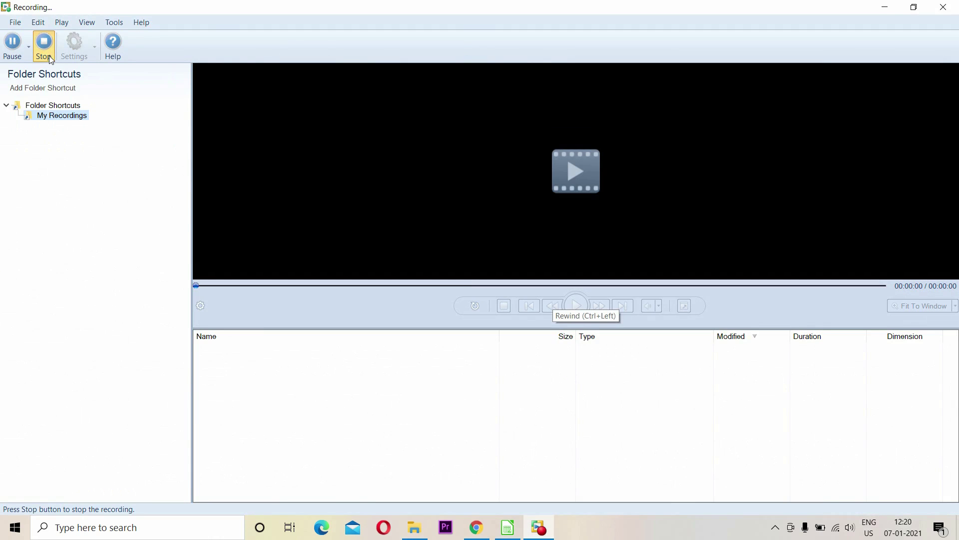
Step: Stop the recording from the recorder's toolbar
left_click(44, 44)
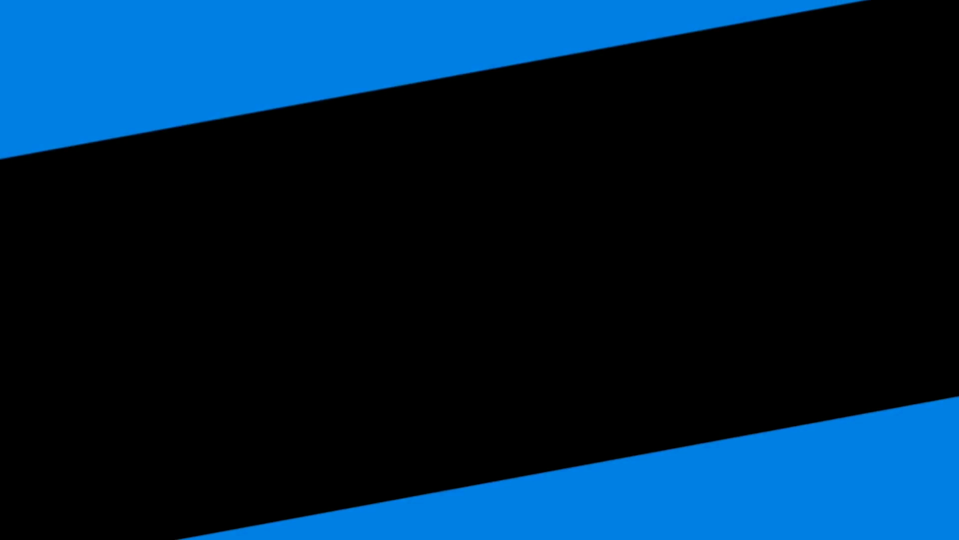